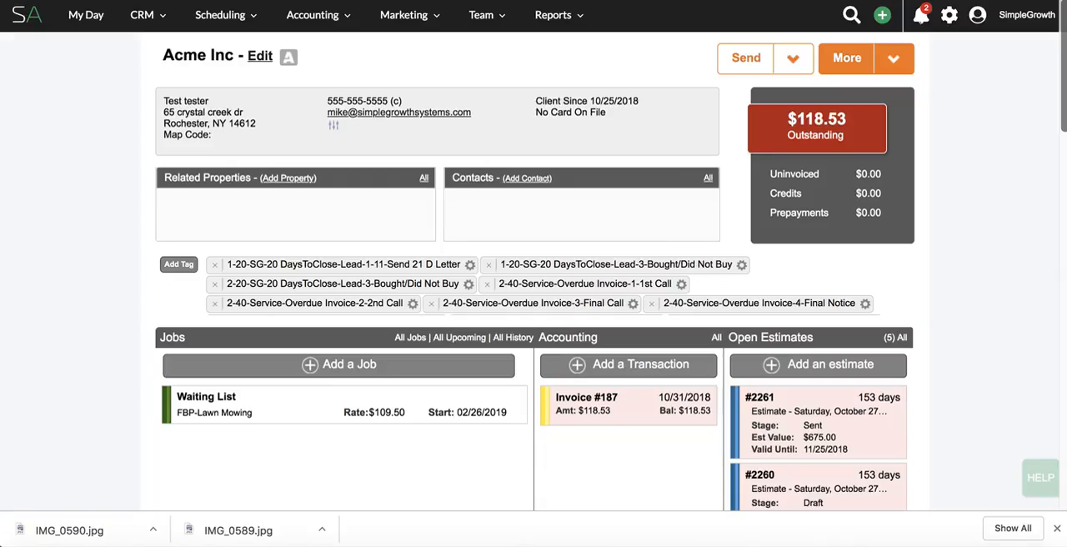
Write the to-do "estimate for mulch installation, all beds" in the Acme Inc client's To Do List.
scroll(602, 226, "down", 4)
scroll(601, 226, "down", 1)
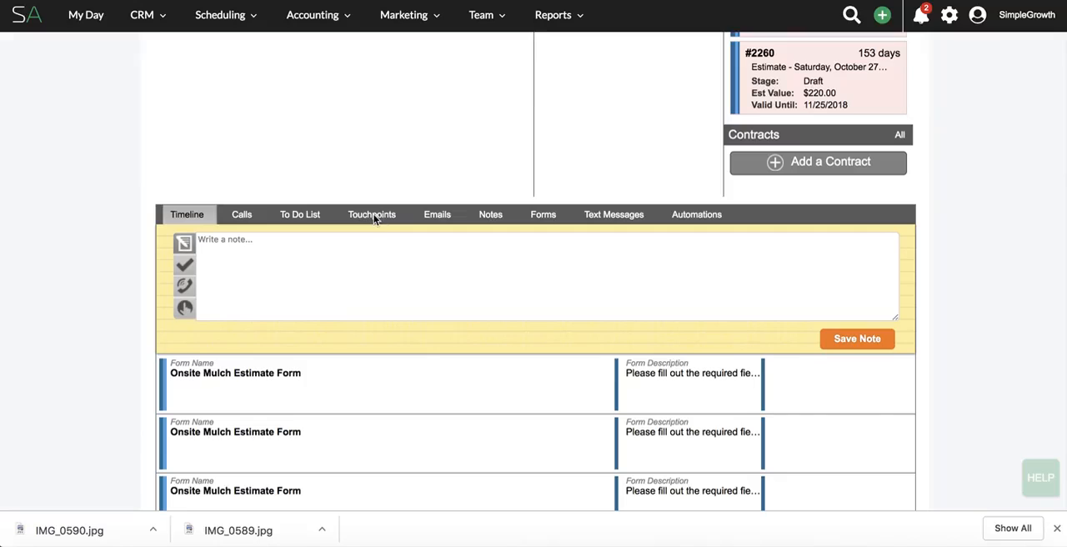
left_click(302, 215)
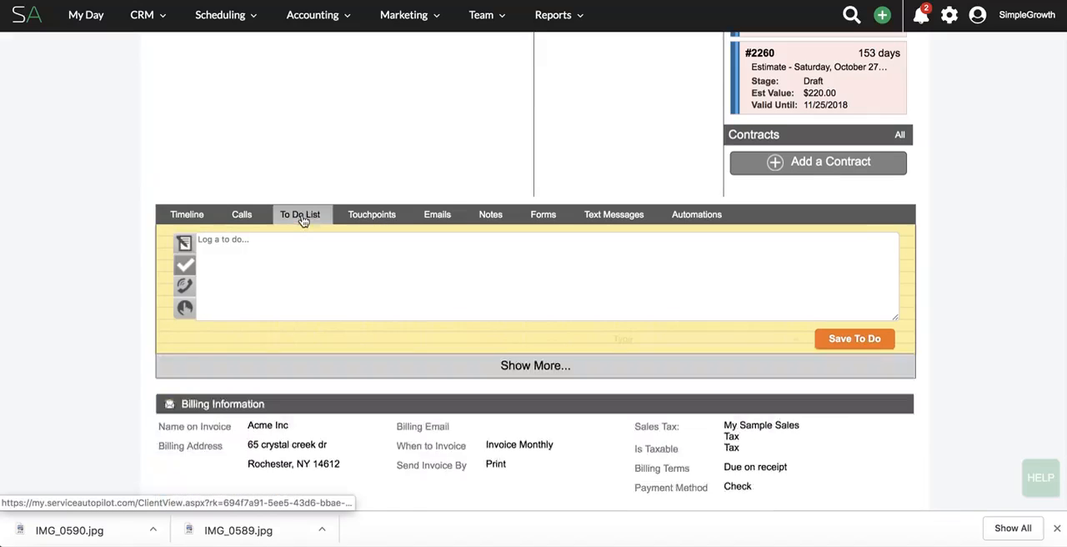
left_click(293, 239)
type("es")
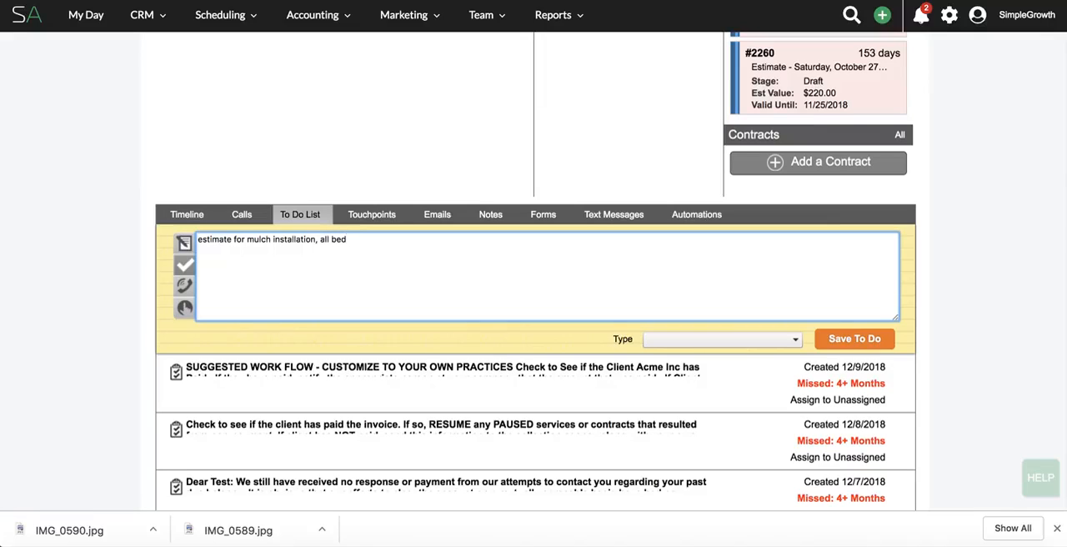
Set the new to-do's type to Estimate and save it.
left_click(783, 340)
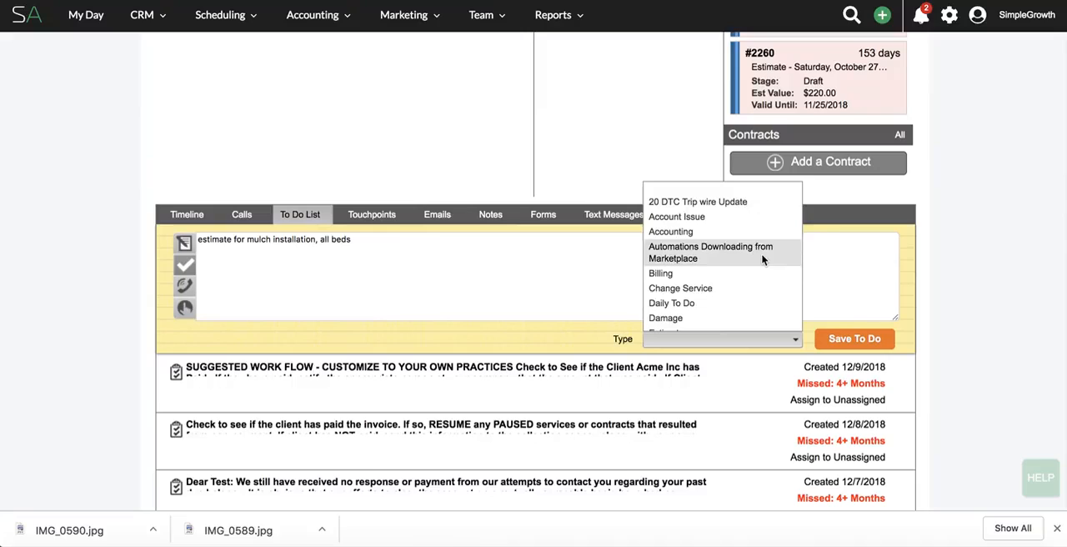
scroll(762, 258, "down", 2)
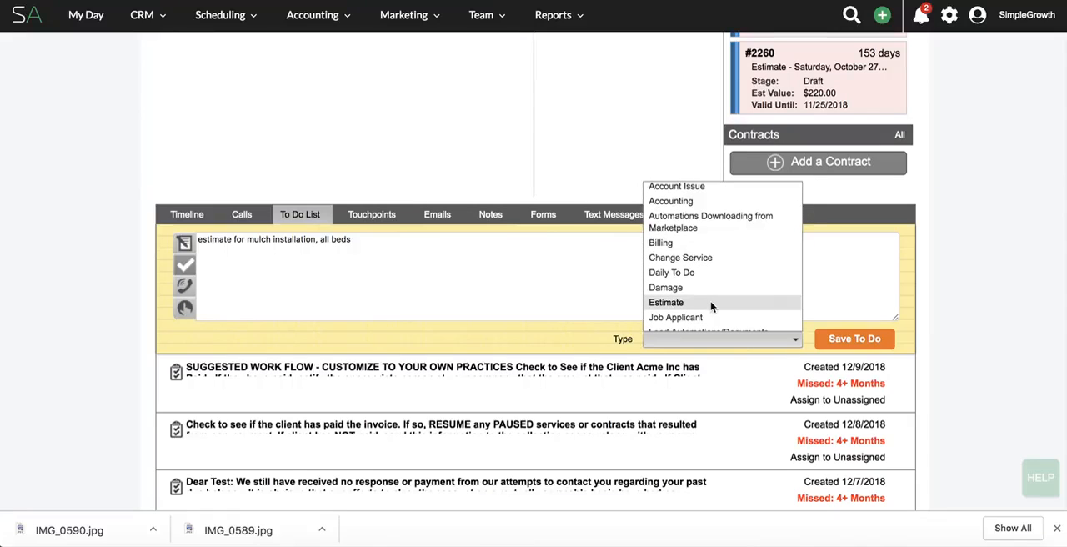
left_click(710, 303)
left_click(875, 339)
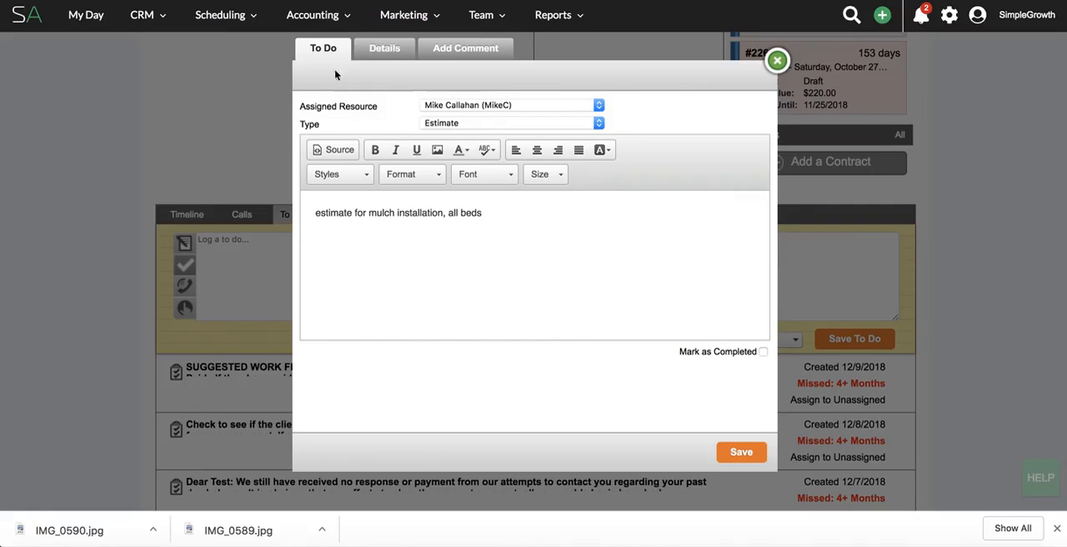
In the to-do's details, set the due date to 4/1/2019 and the calendar start date to 3/29/2019.
left_click(382, 54)
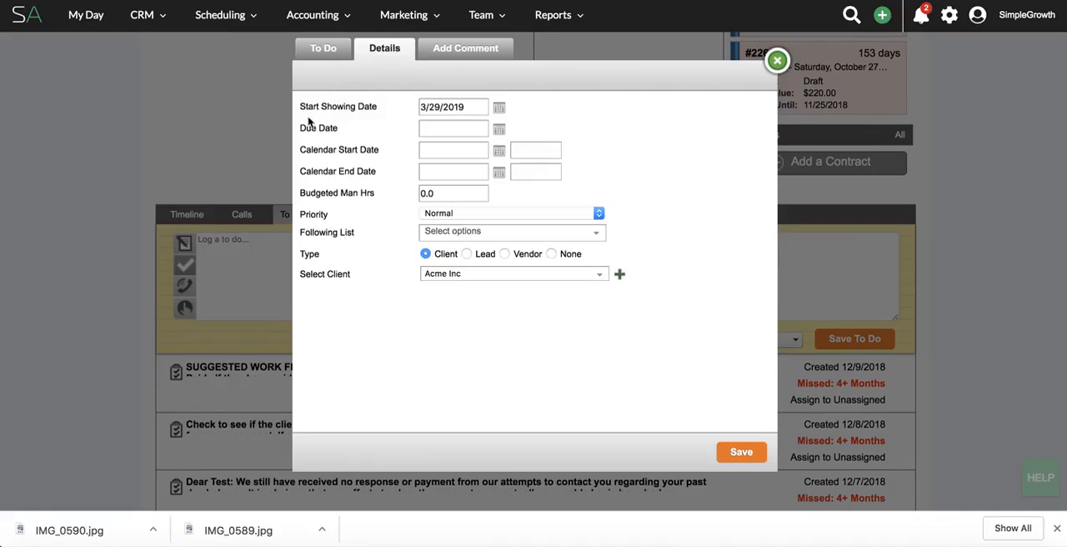
left_click(498, 129)
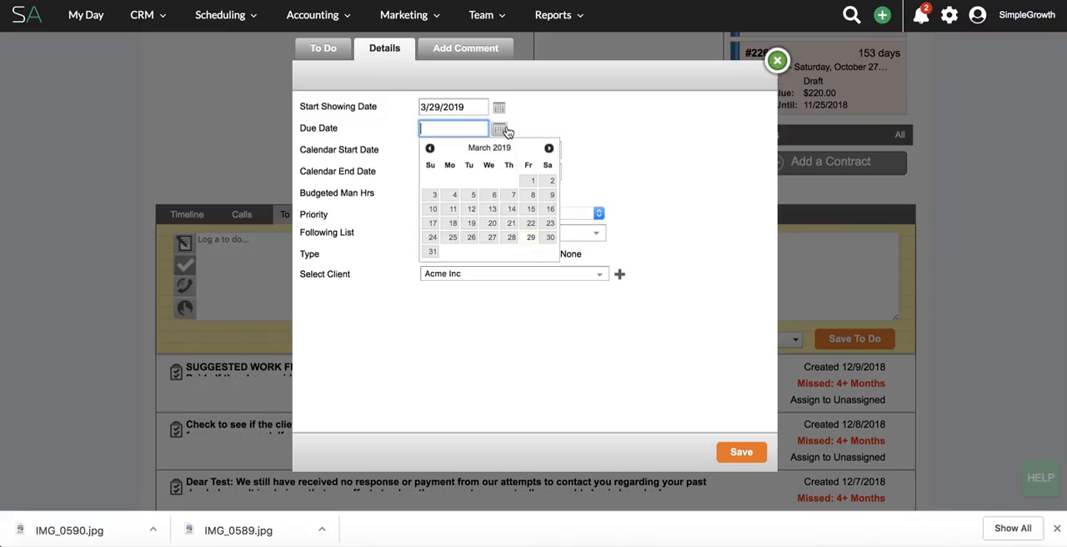
left_click(548, 148)
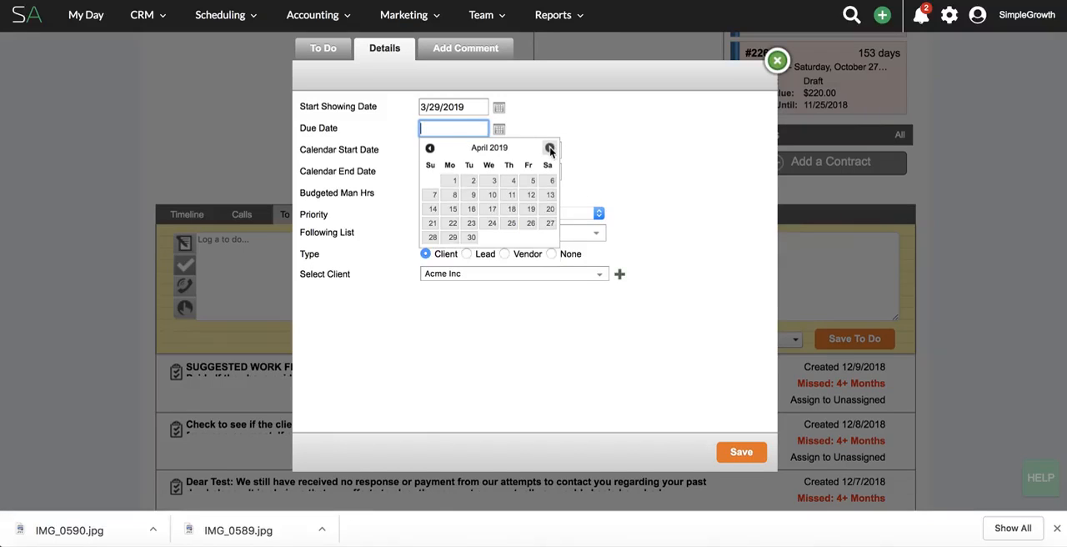
left_click(454, 183)
left_click(498, 152)
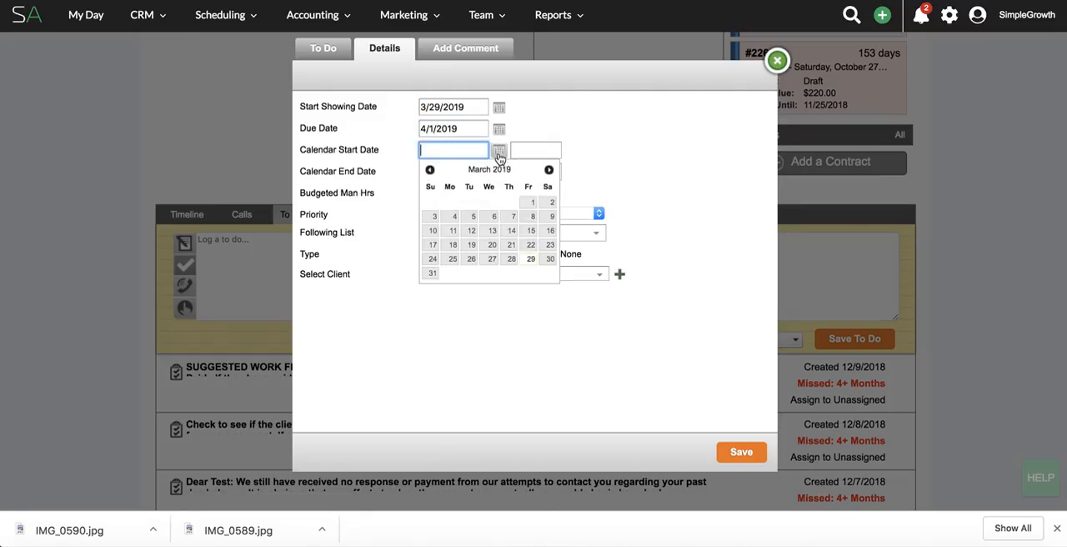
left_click(531, 258)
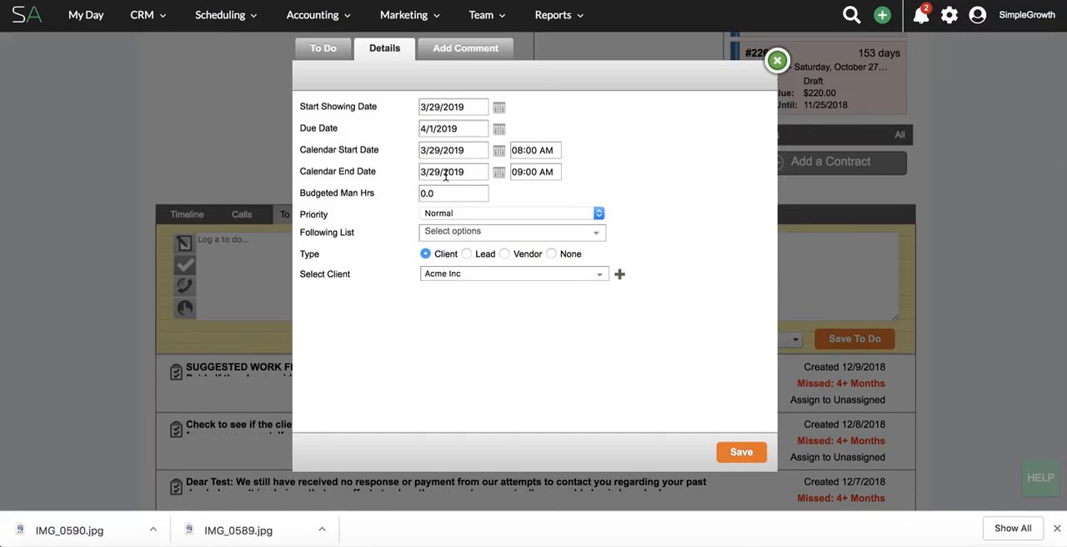
Keep the to-do's priority at Normal, check the available followers without adding any, and save the to-do.
left_click(477, 216)
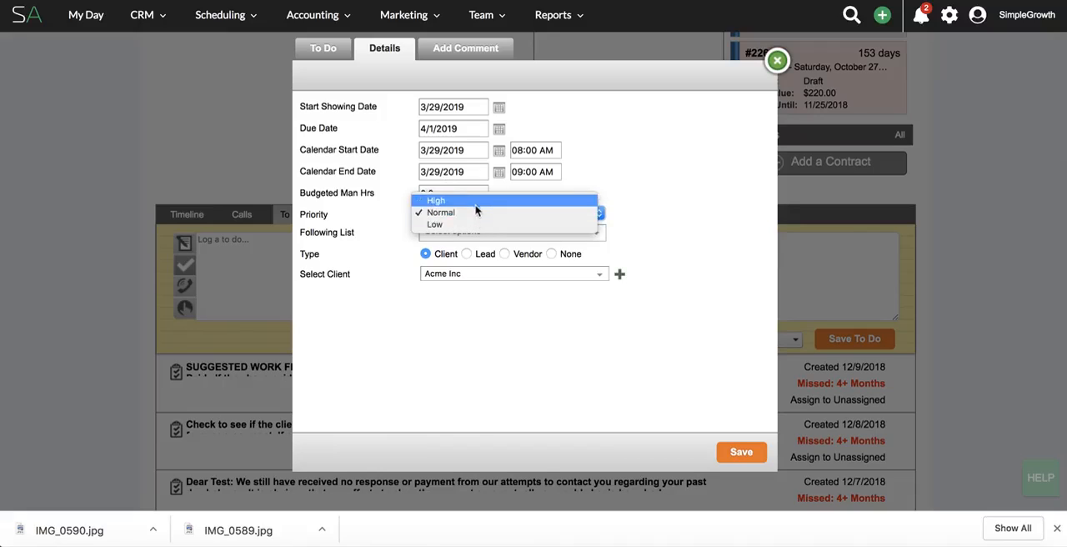
left_click(471, 213)
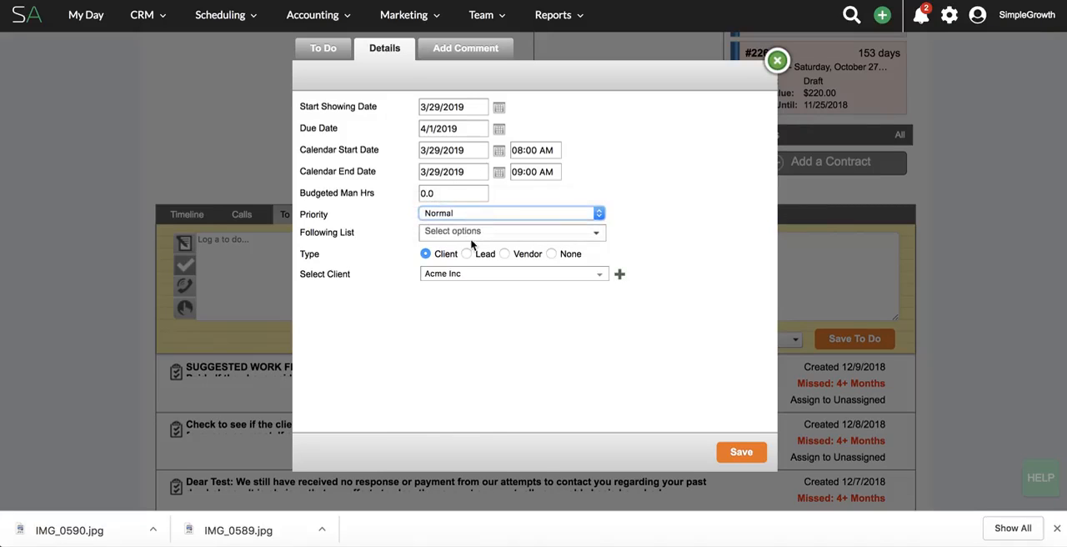
left_click(474, 242)
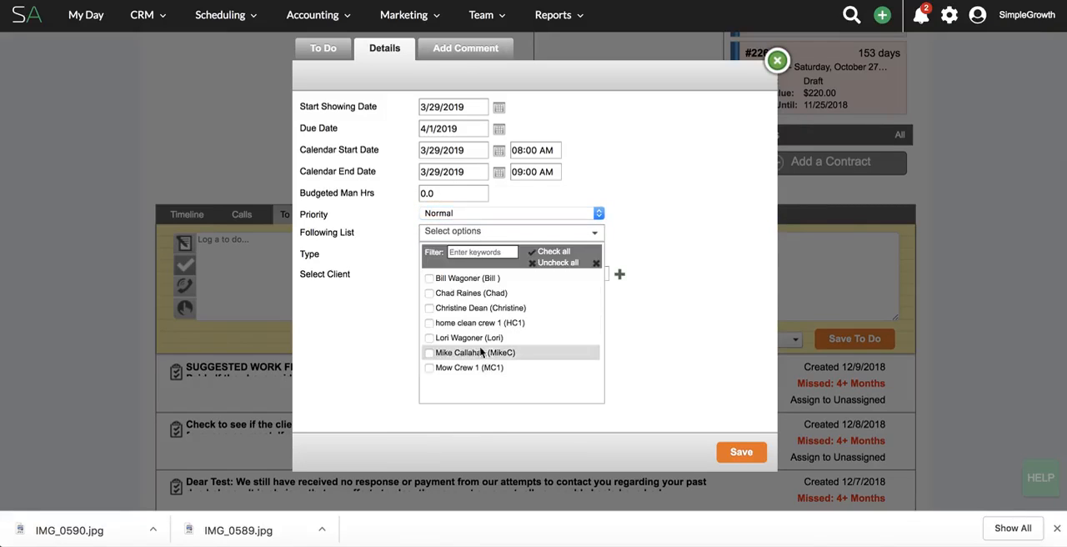
left_click(645, 252)
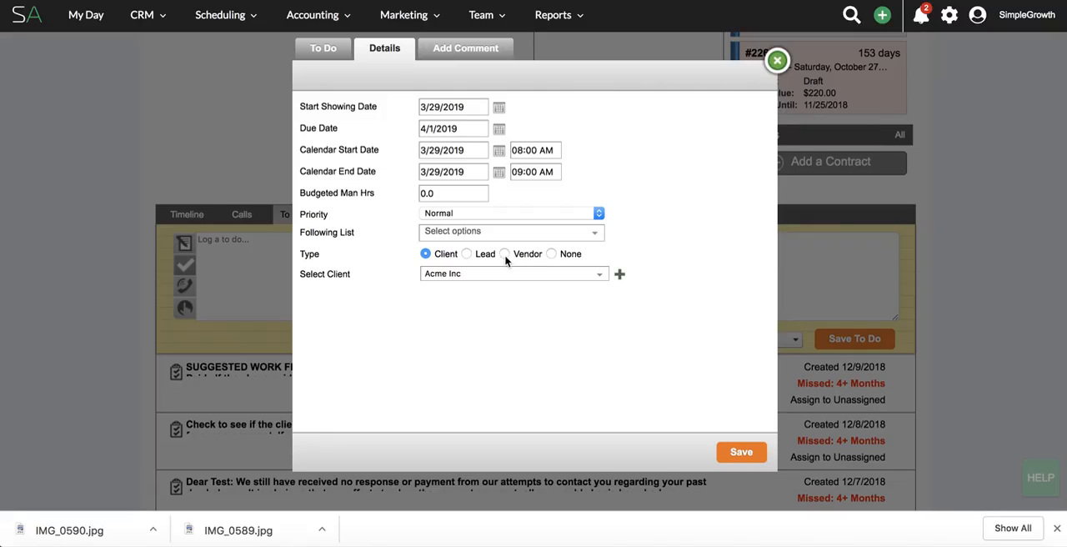
left_click(733, 458)
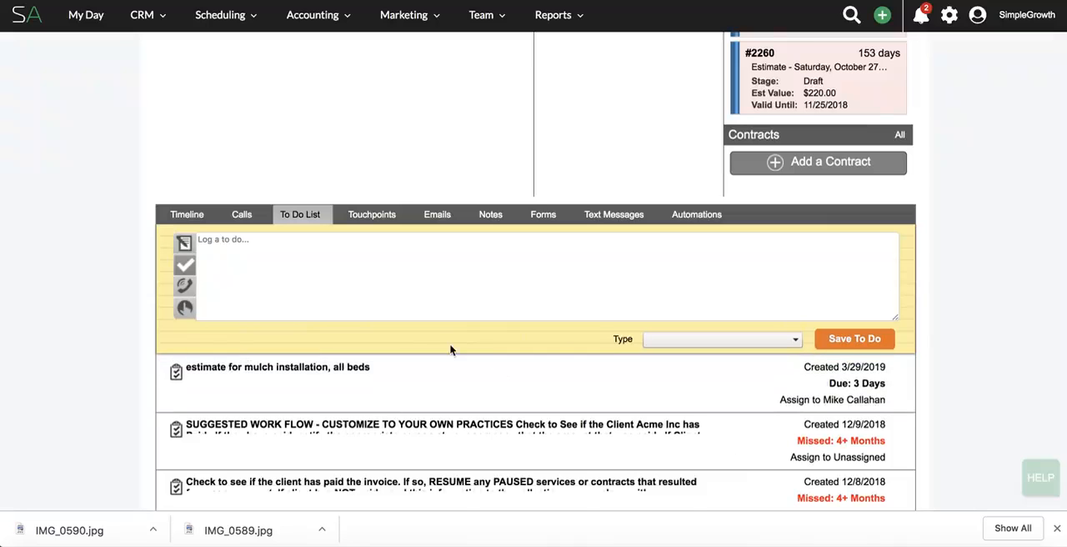
Open the CRM list of all To Do's.
scroll(733, 457, "up", 5)
left_click(153, 14)
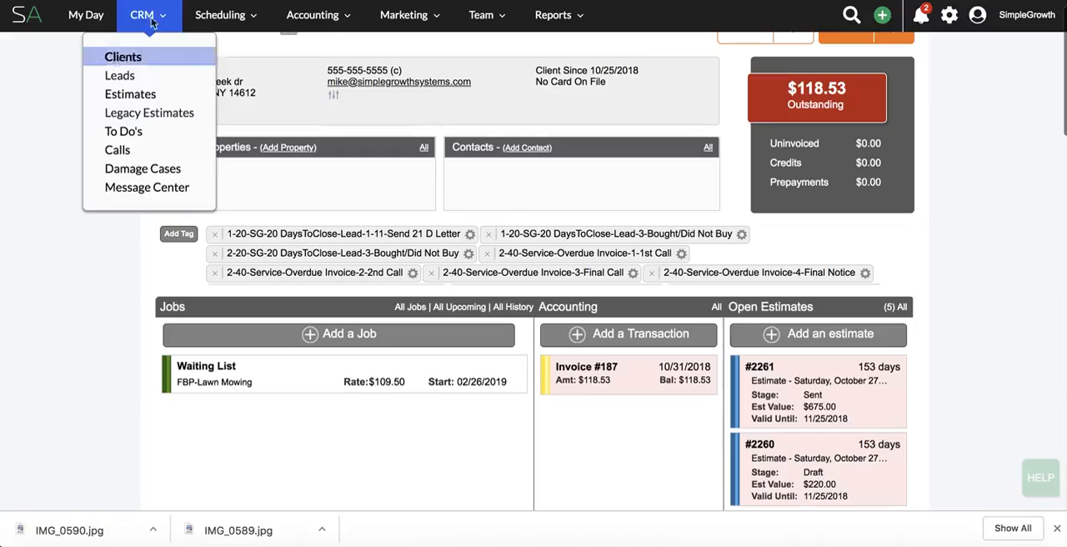
left_click(136, 132)
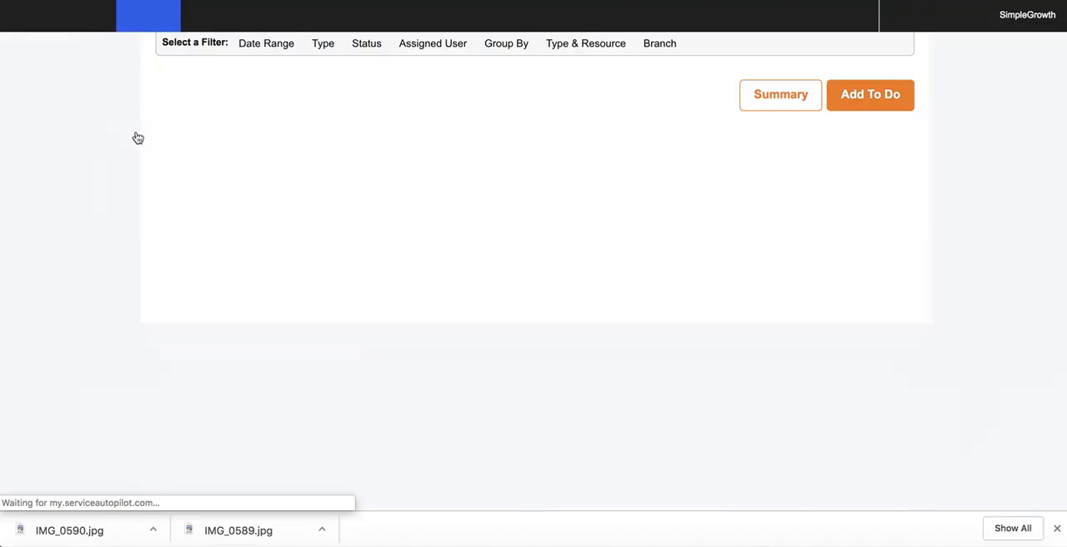
Filter the to-do list by type Estimate without a date range and look through the listed entries.
left_click(325, 49)
left_click(333, 93)
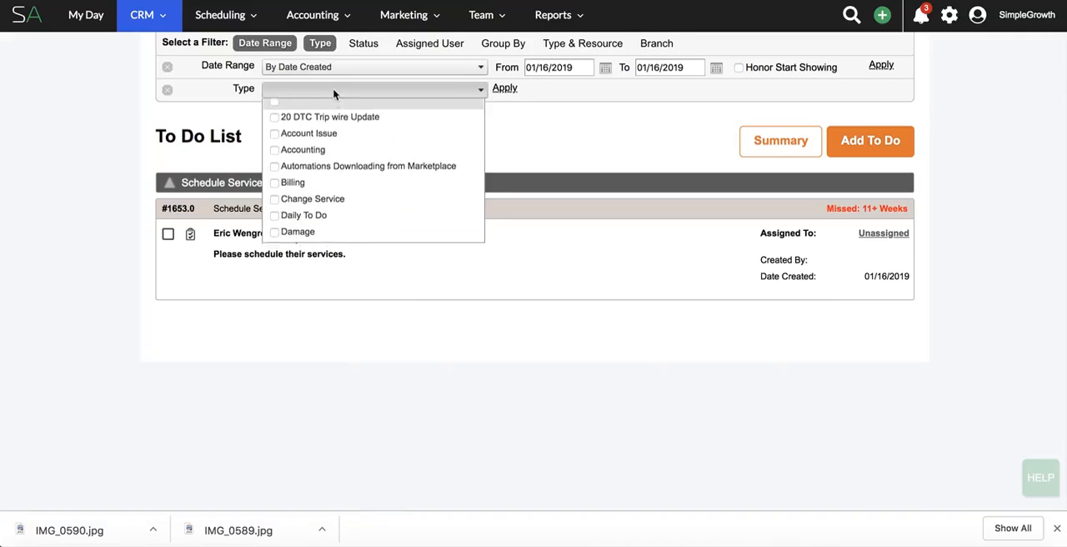
scroll(339, 158, "down", 2)
left_click(339, 157)
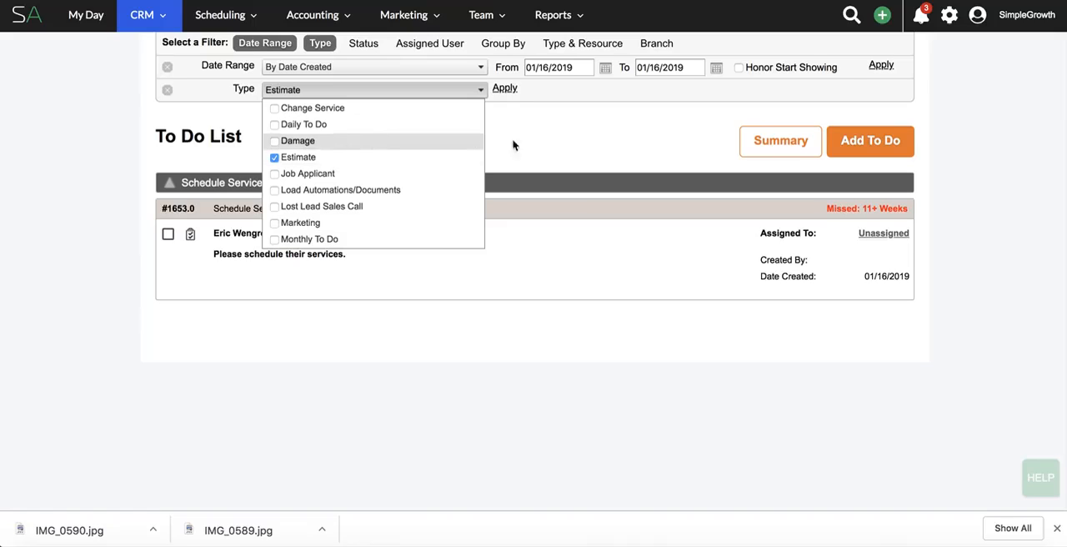
left_click(563, 144)
left_click(167, 67)
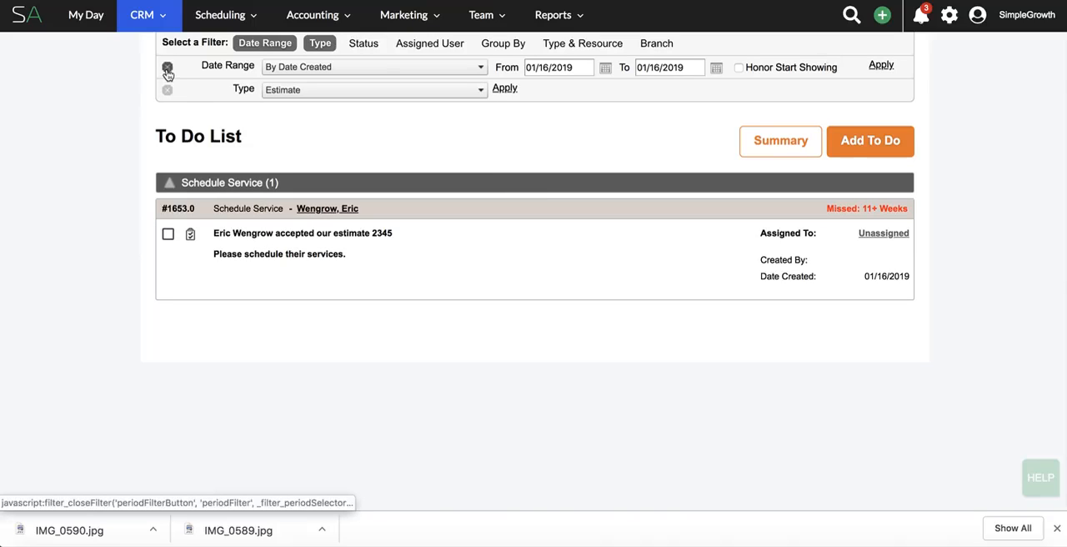
left_click(505, 88)
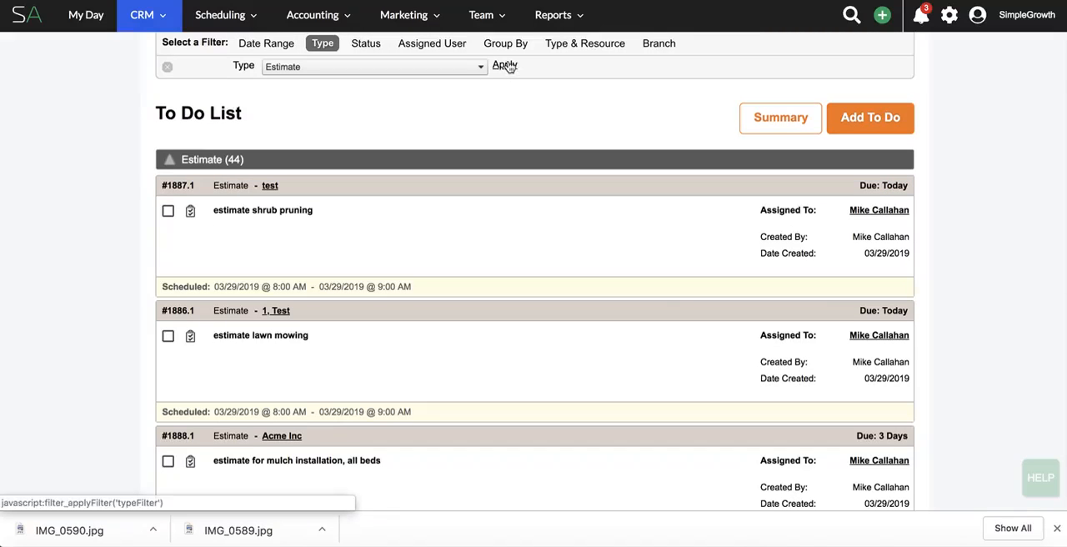
scroll(582, 238, "down", 5)
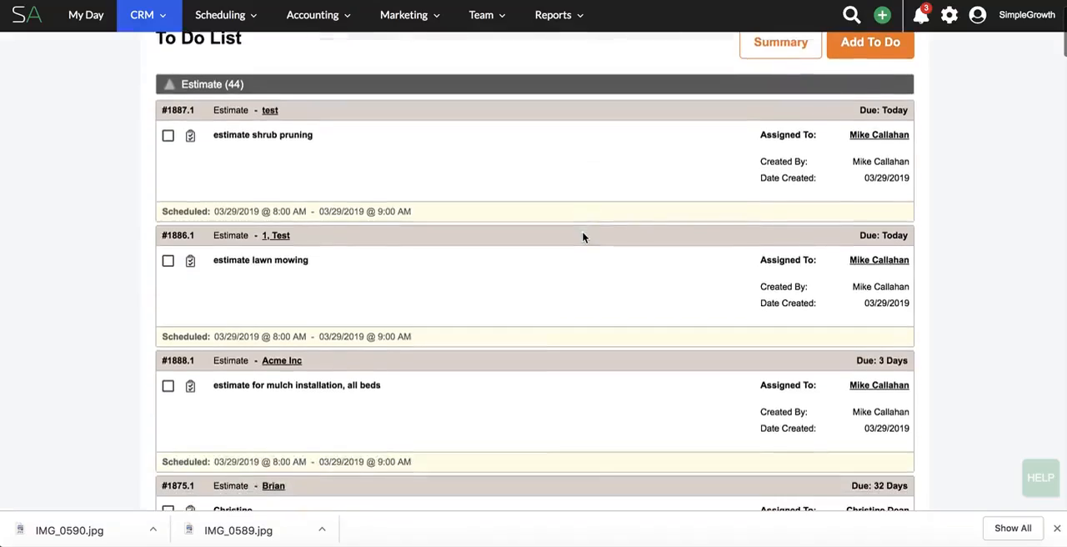
scroll(582, 238, "down", 15)
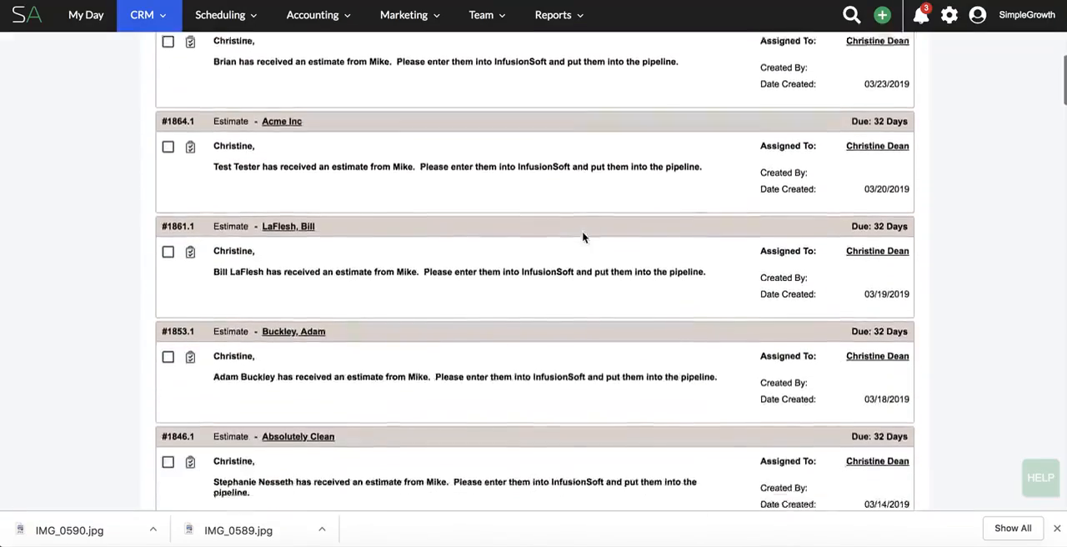
scroll(583, 237, "up", 20)
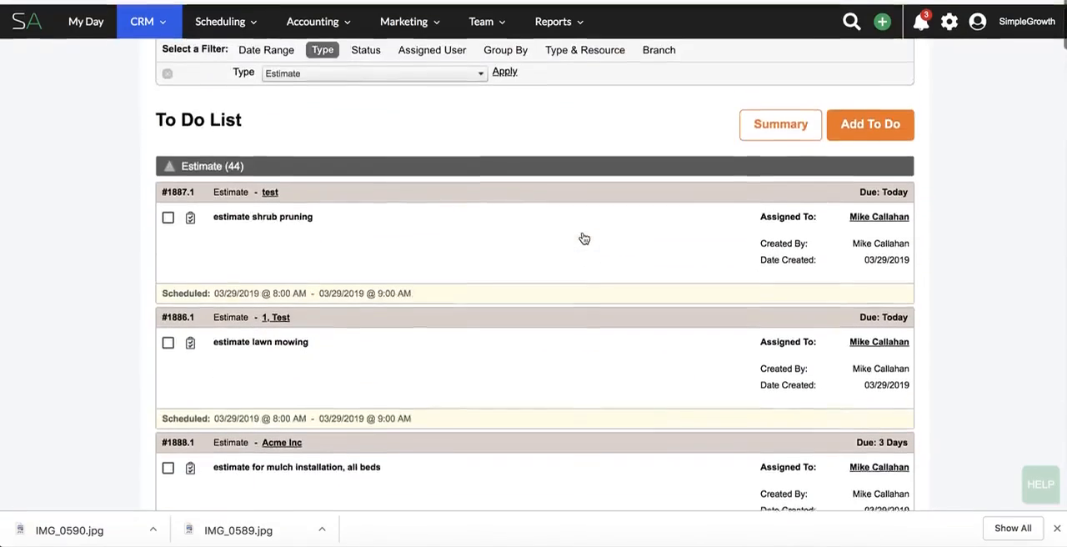
Open the Dispatch Jobs board and set its To Do Types filter to Estimate.
mouse_move(250, 21)
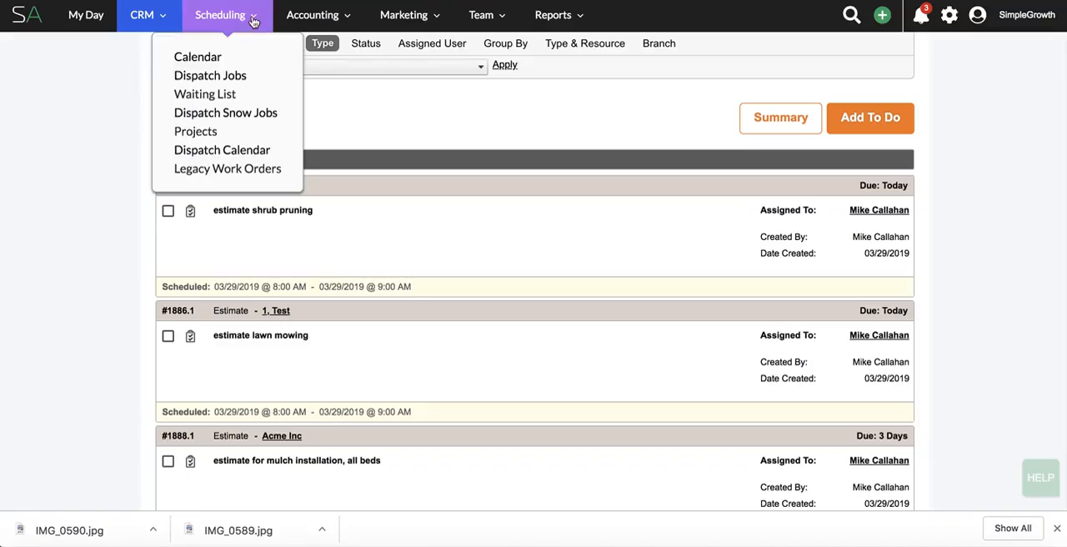
left_click(233, 75)
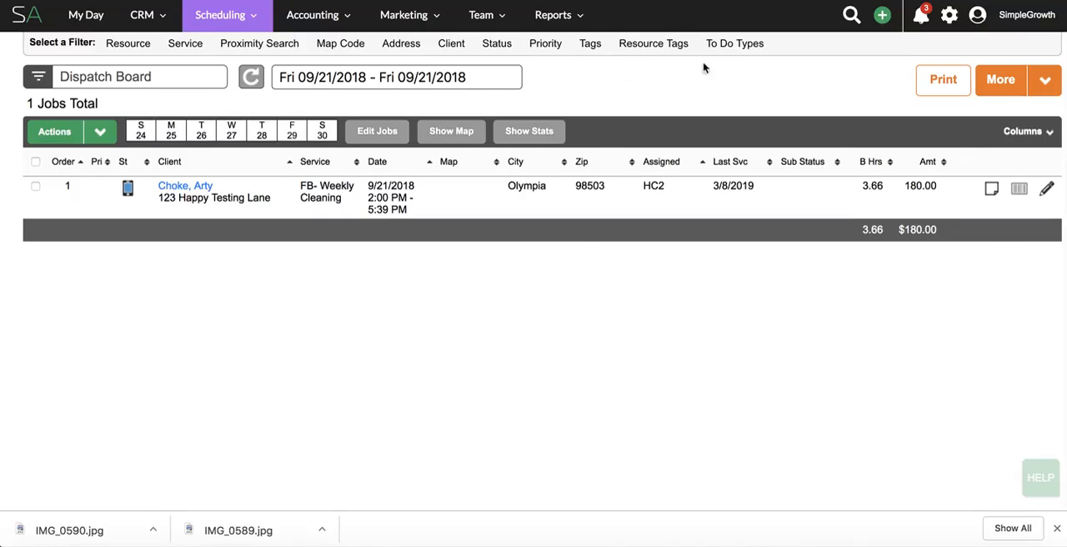
left_click(727, 43)
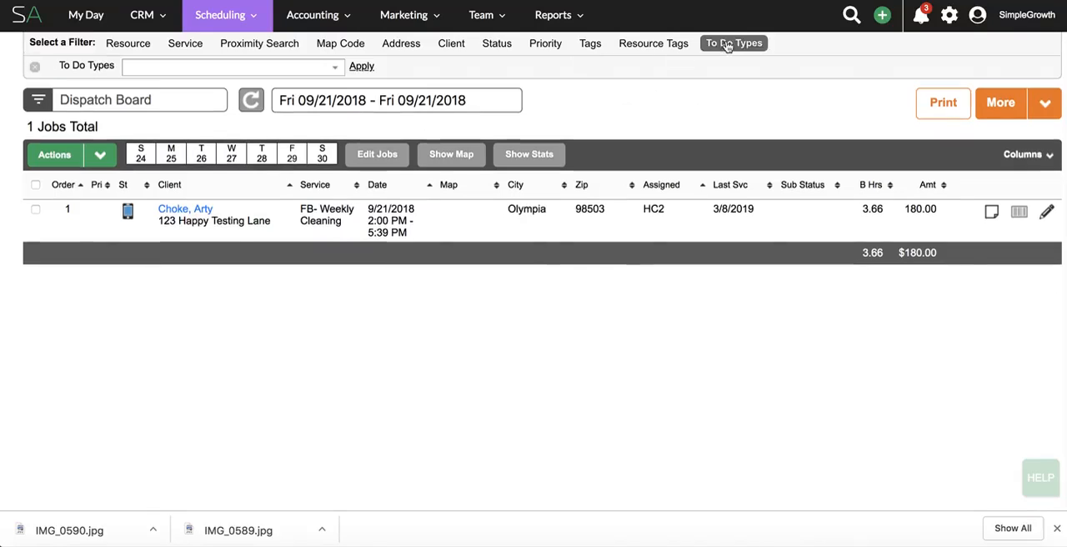
left_click(316, 69)
scroll(287, 147, "down", 1)
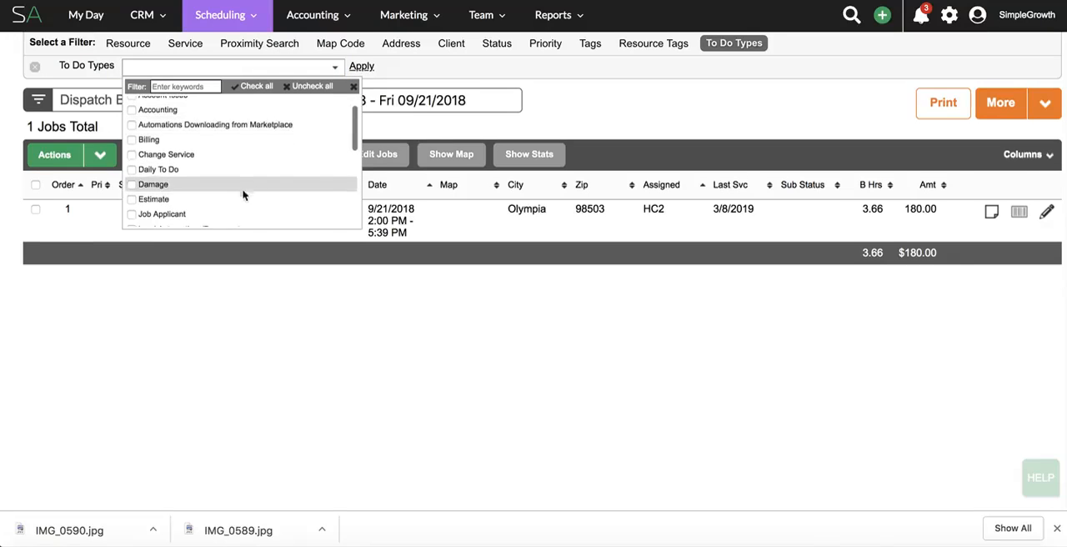
left_click(230, 202)
Select 09/21/2018 as the dispatch board's date and refresh the board.
left_click(395, 100)
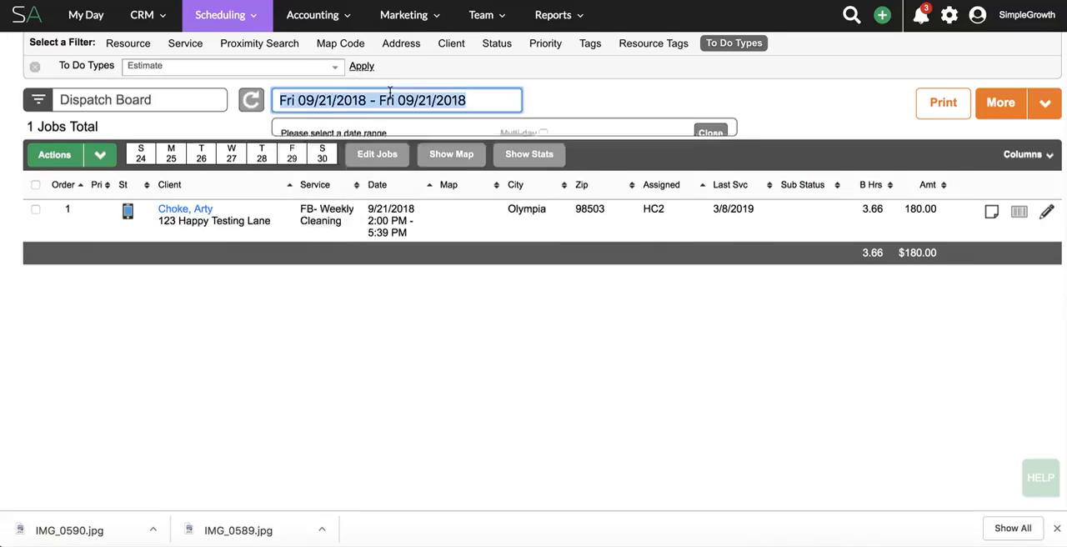
left_click(449, 286)
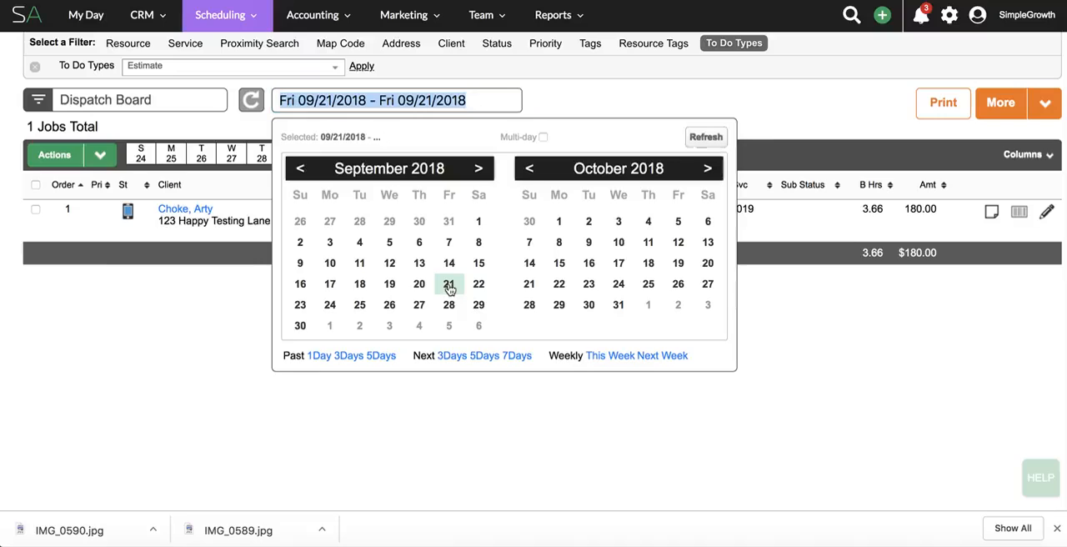
left_click(704, 138)
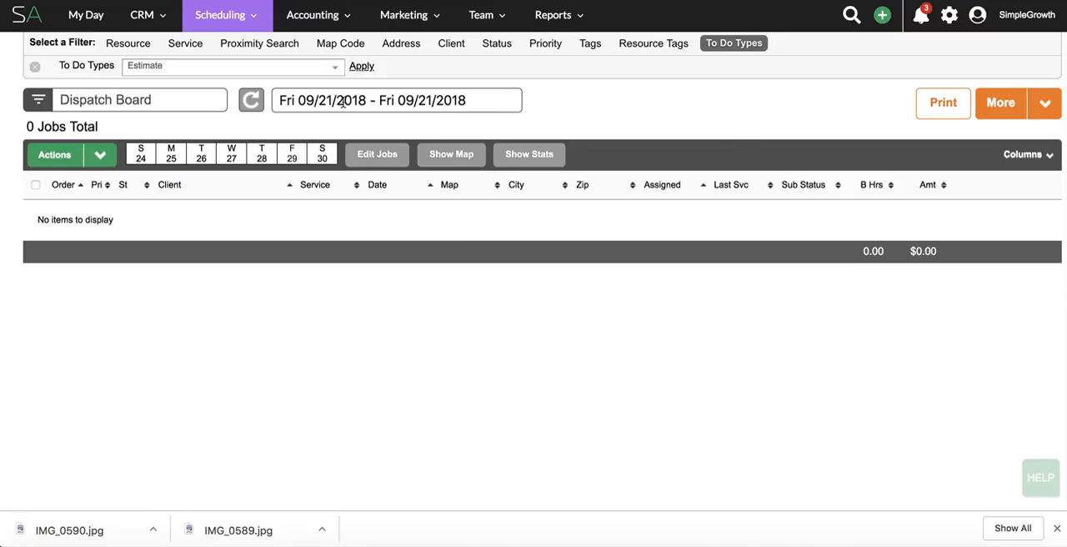
Set the dispatch board's date to 03/29/2019 and refresh the job list.
left_click(343, 100)
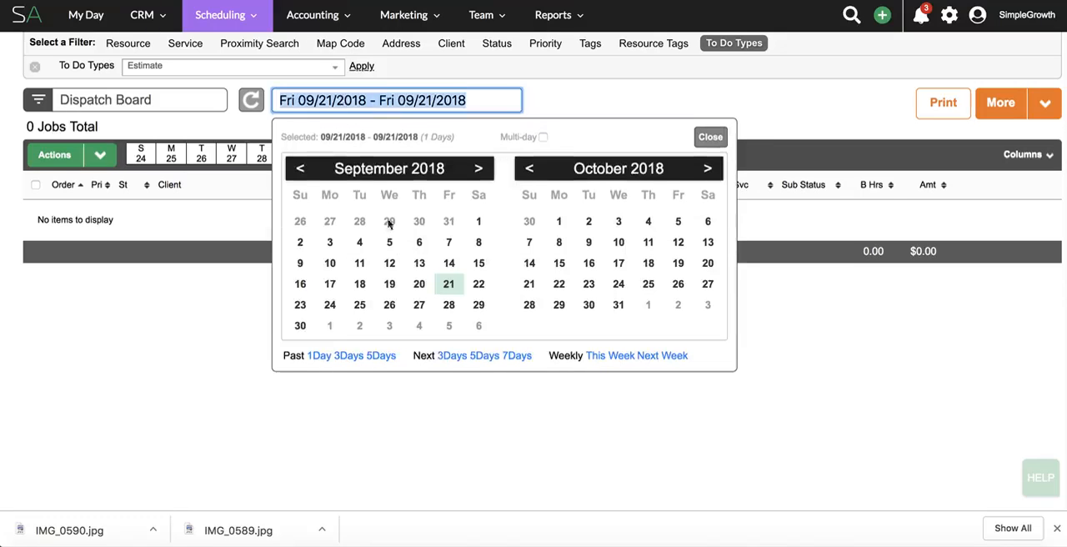
left_click(300, 304)
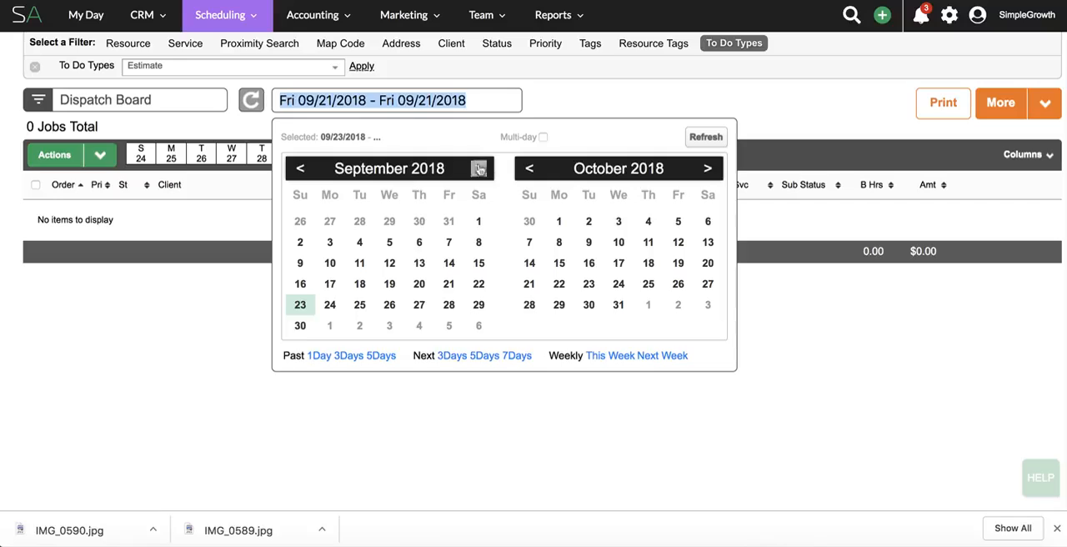
left_click(457, 98)
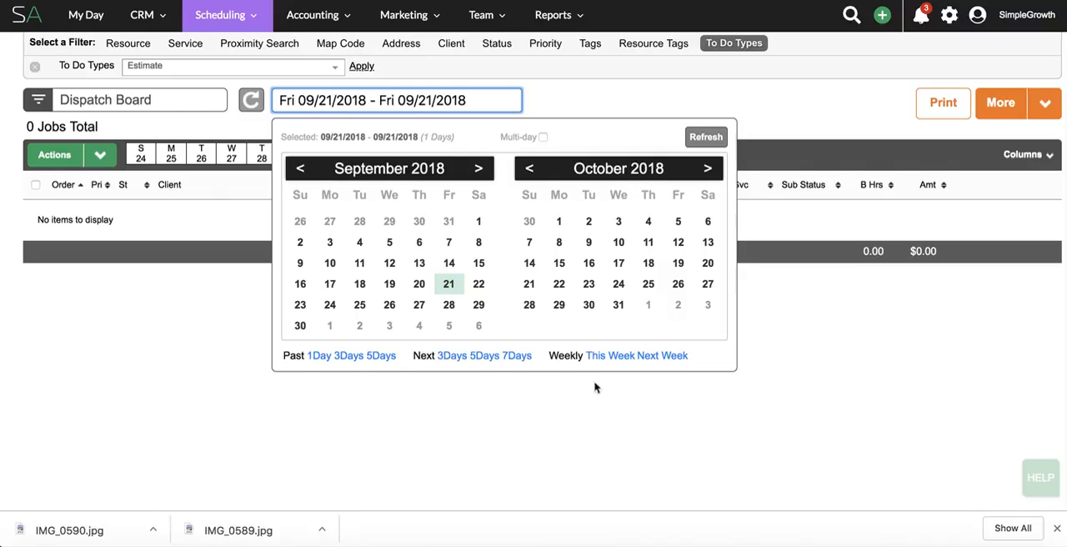
left_click(323, 357)
left_click(449, 306)
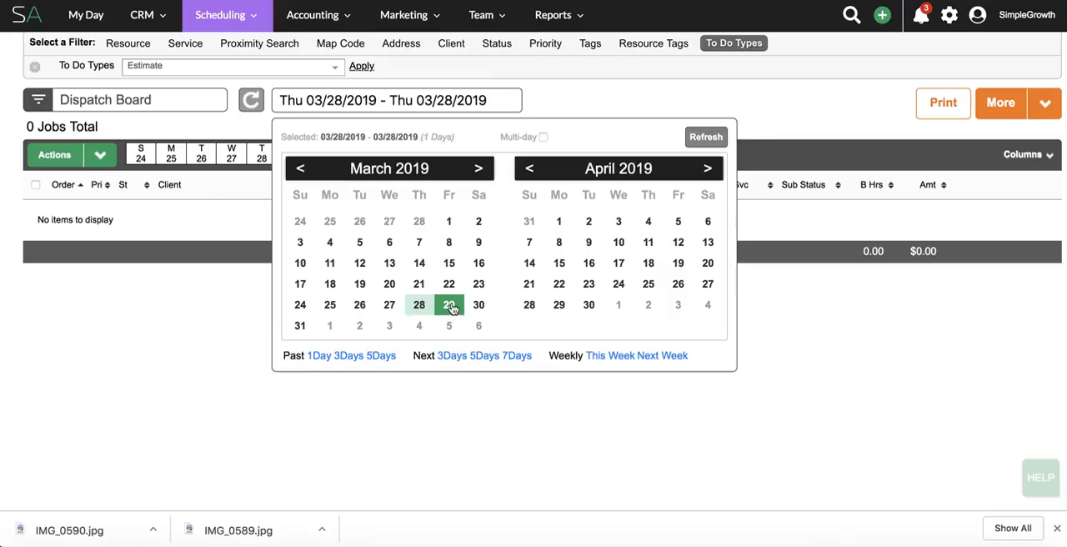
left_click(705, 136)
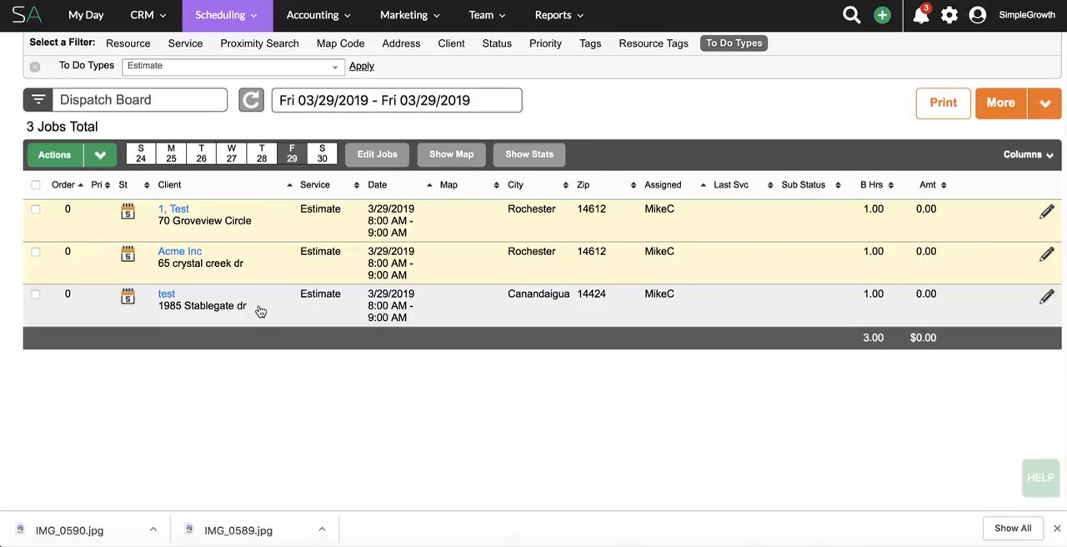
Select all estimate jobs listed for 03/29/2019 and dispatch them.
left_click(35, 185)
left_click(99, 157)
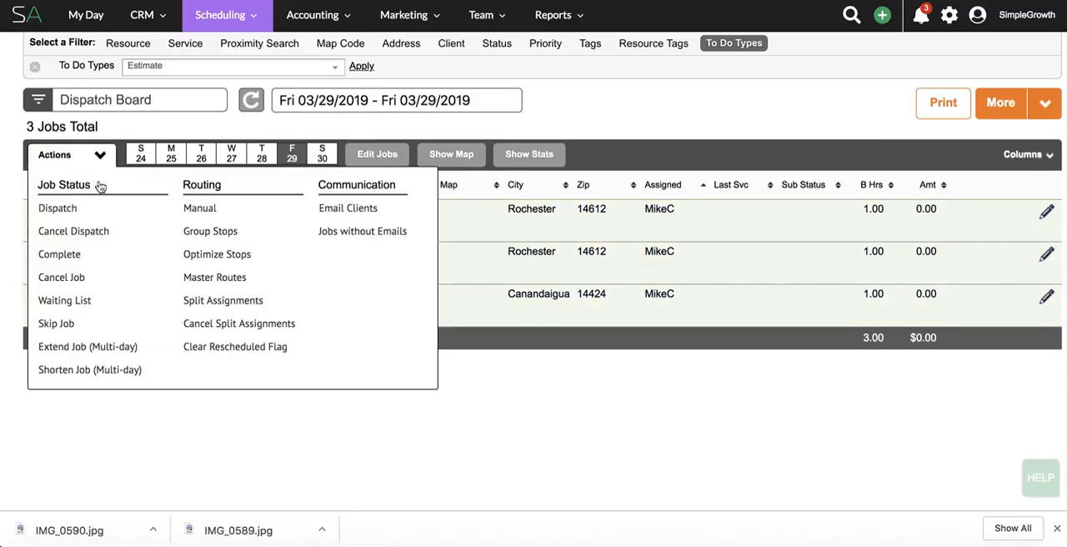
left_click(85, 217)
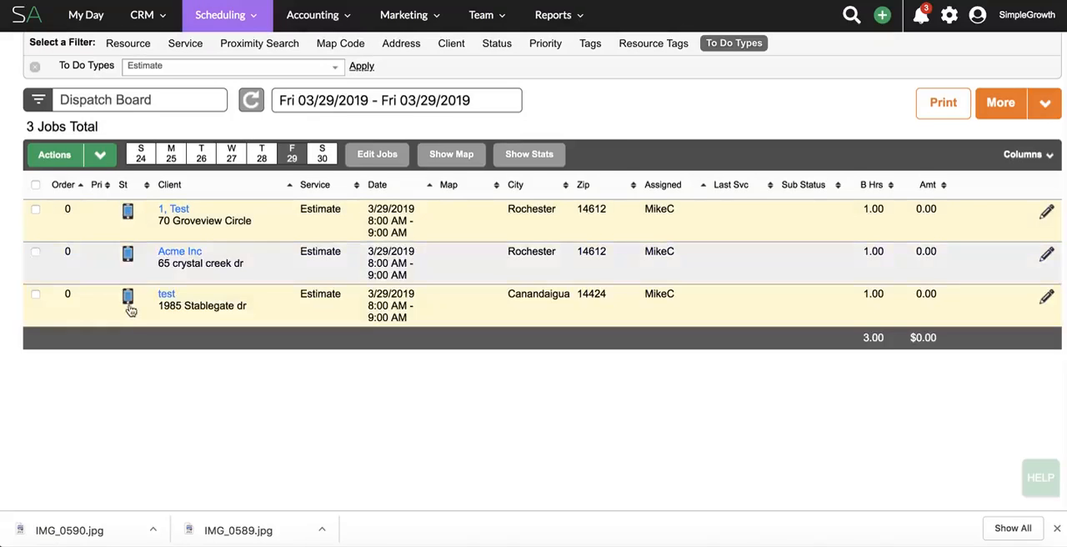
Show the dispatch board's map and select all the listed estimate jobs.
left_click(450, 159)
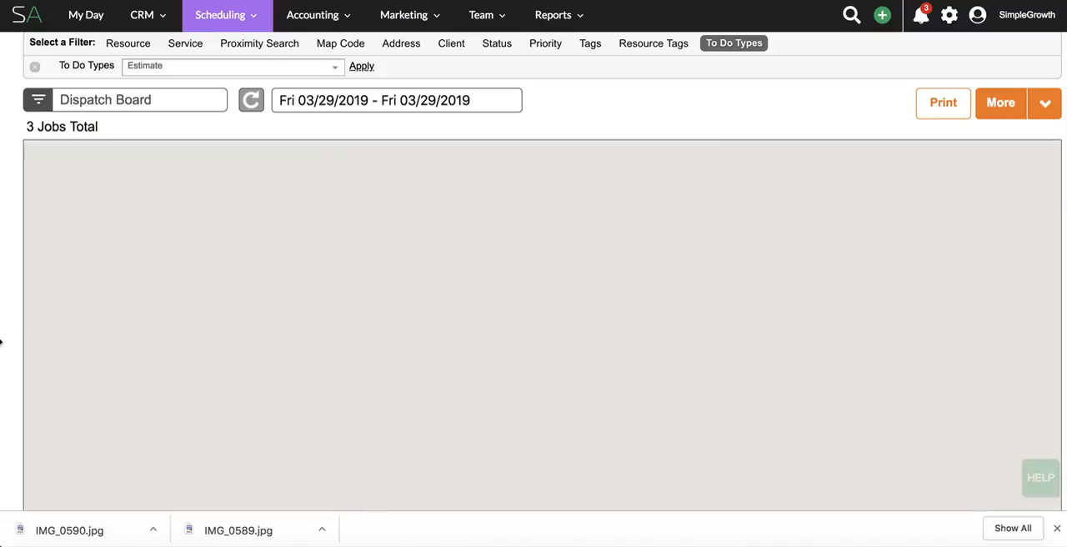
scroll(14, 337, "down", 1)
scroll(12, 337, "down", 3)
left_click(36, 311)
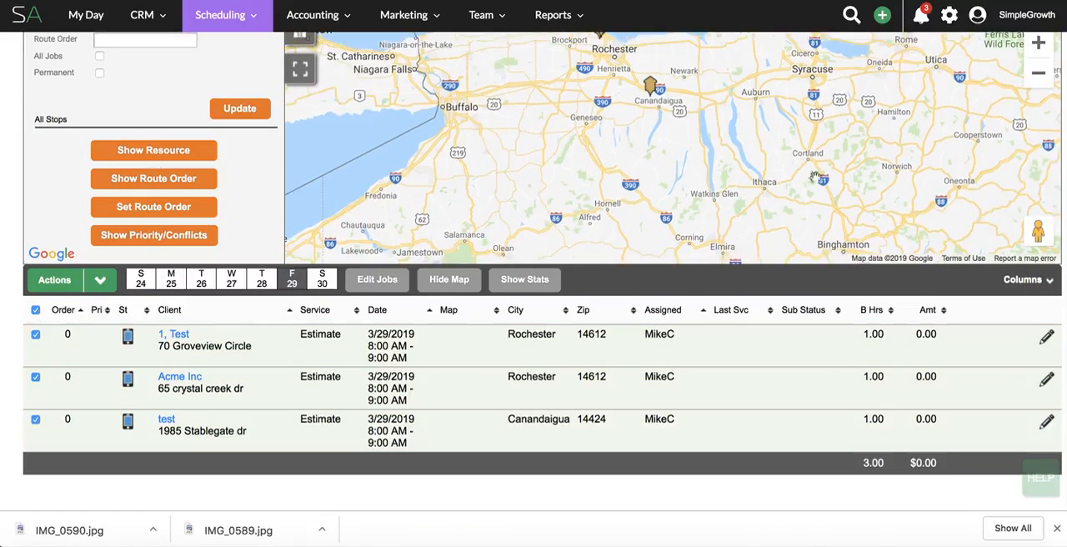
scroll(250, 199, "up", 2)
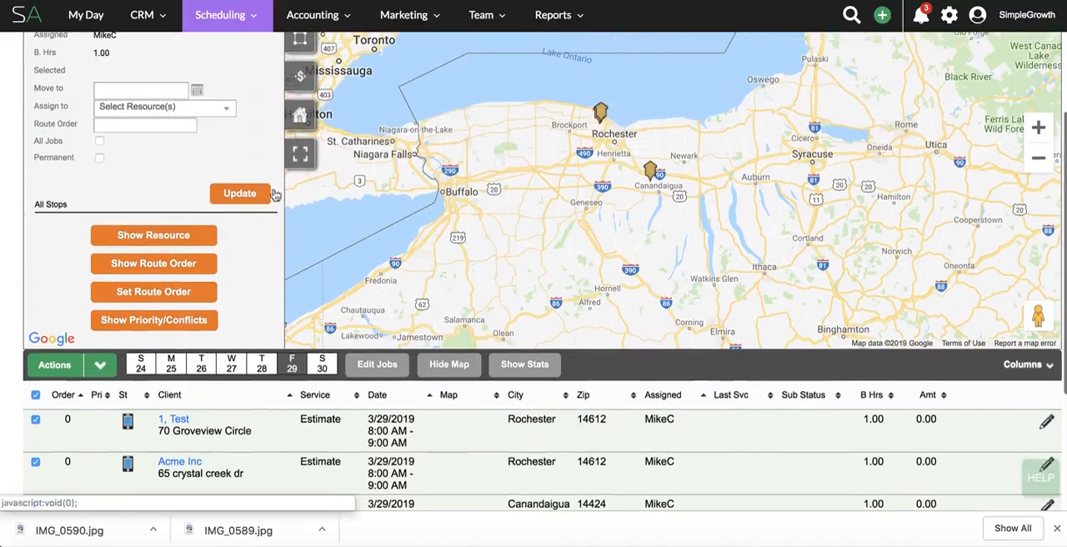
Try to optimize the selected stops with TrackRoad for the resource assigned to the jobs.
left_click(94, 364)
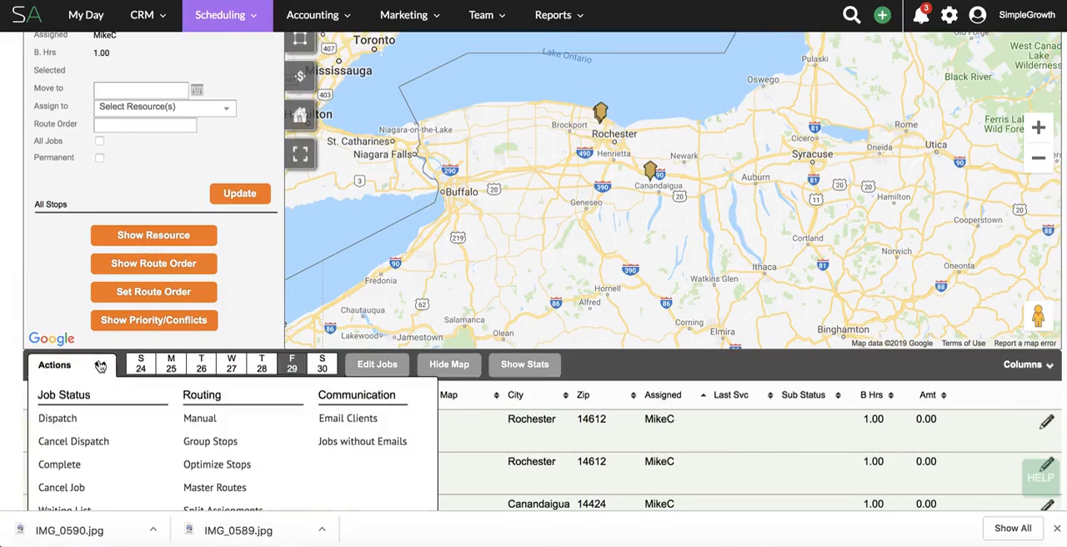
left_click(233, 467)
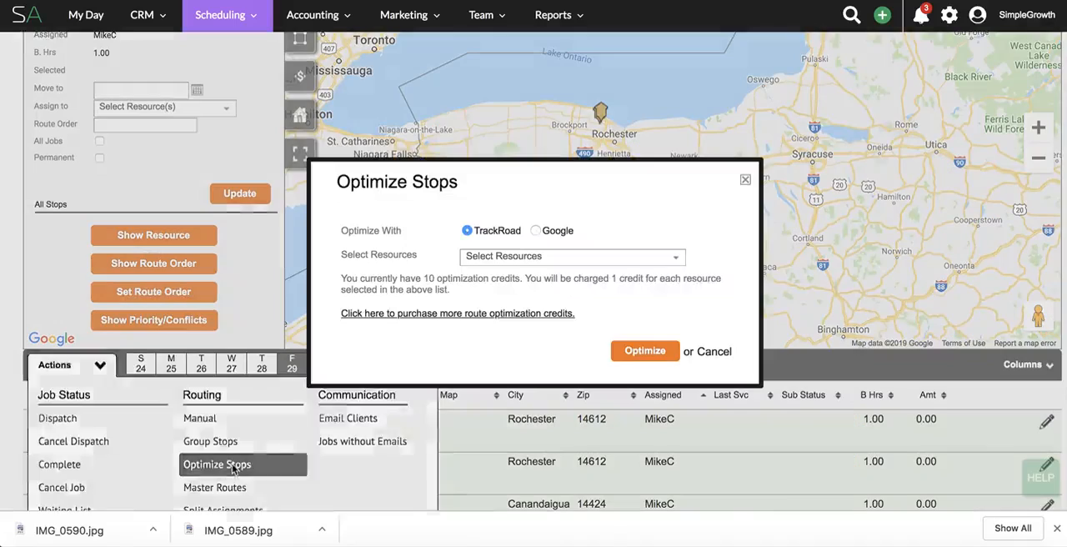
left_click(546, 261)
left_click(536, 278)
left_click(727, 244)
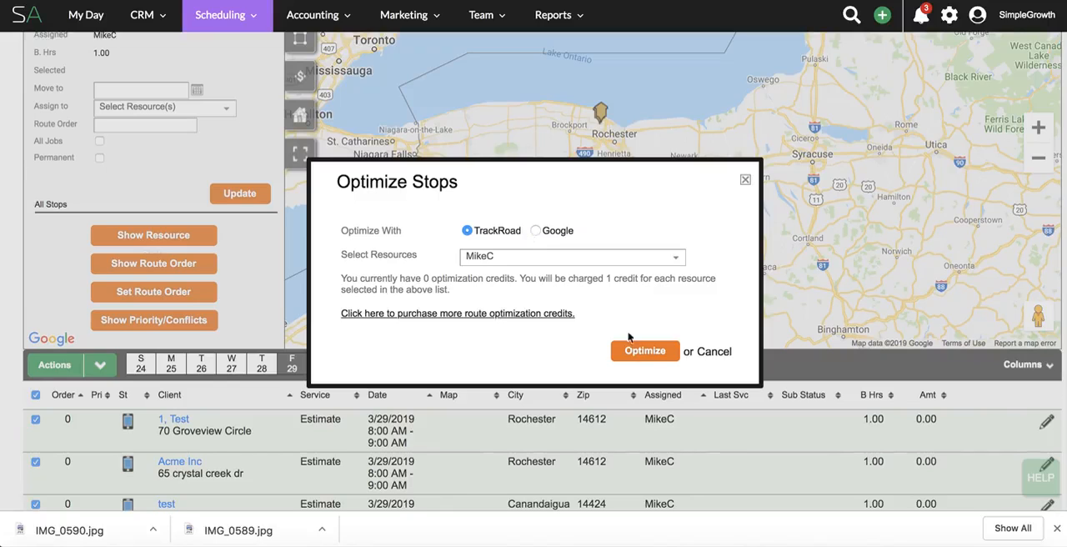
left_click(643, 352)
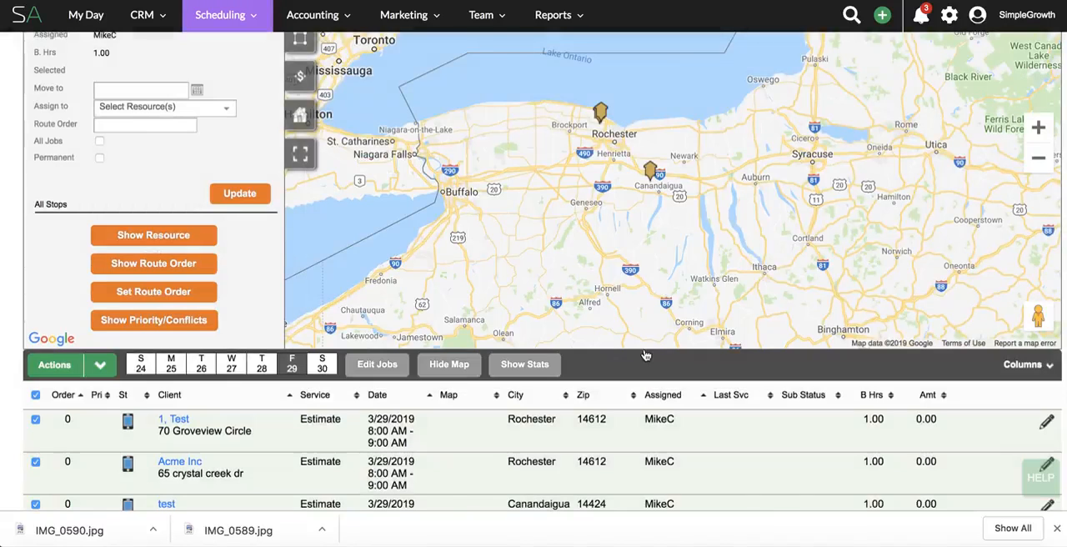
Optimize the selected stops with Google for the resource assigned to the jobs.
scroll(245, 269, "down", 1)
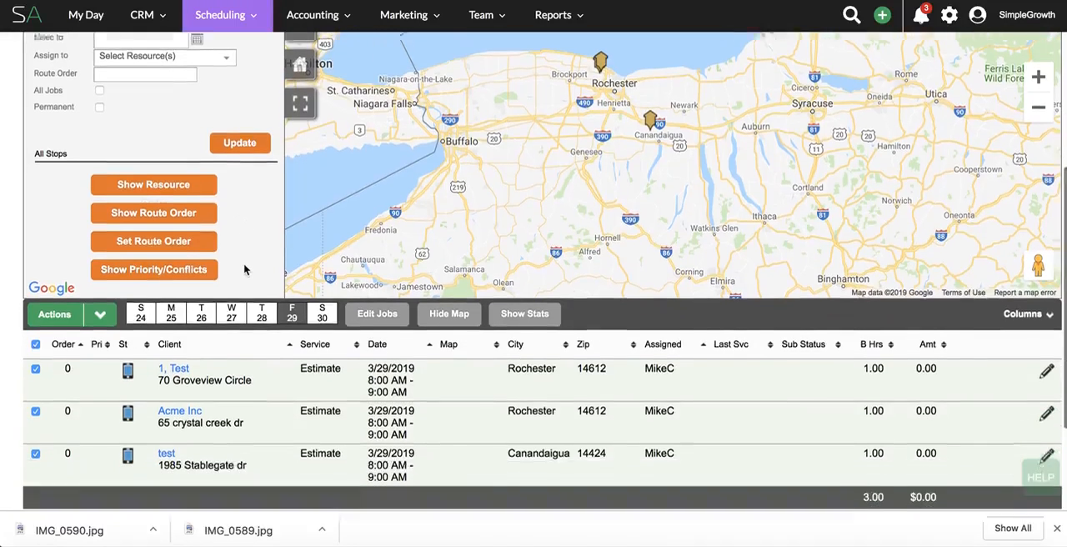
scroll(245, 269, "up", 1)
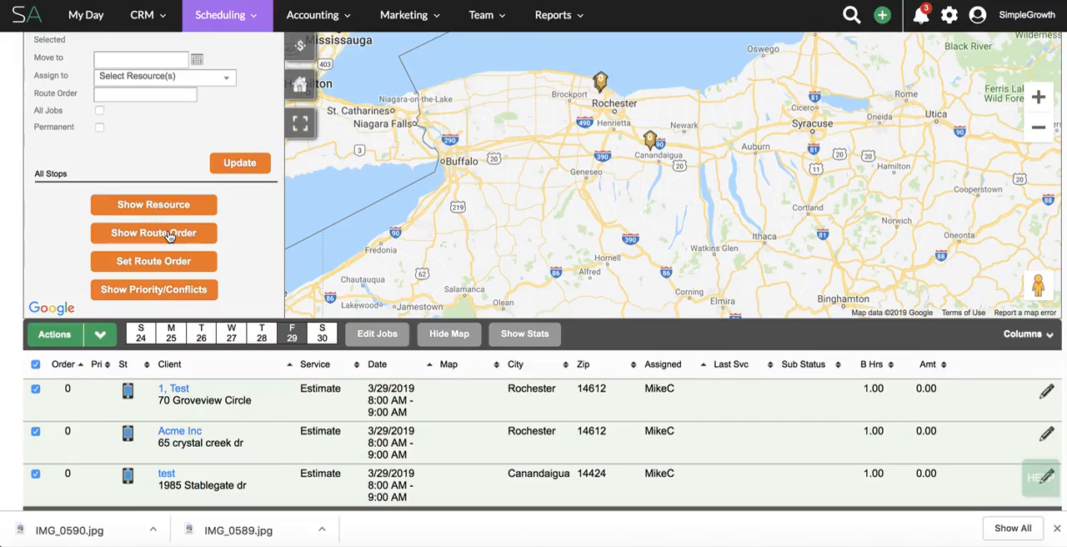
left_click(99, 334)
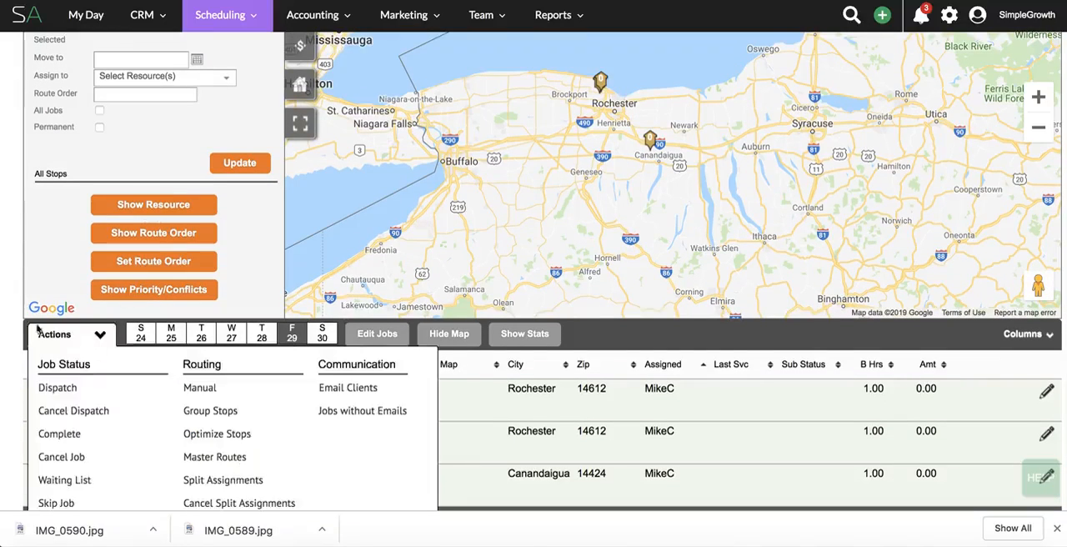
mouse_move(107, 340)
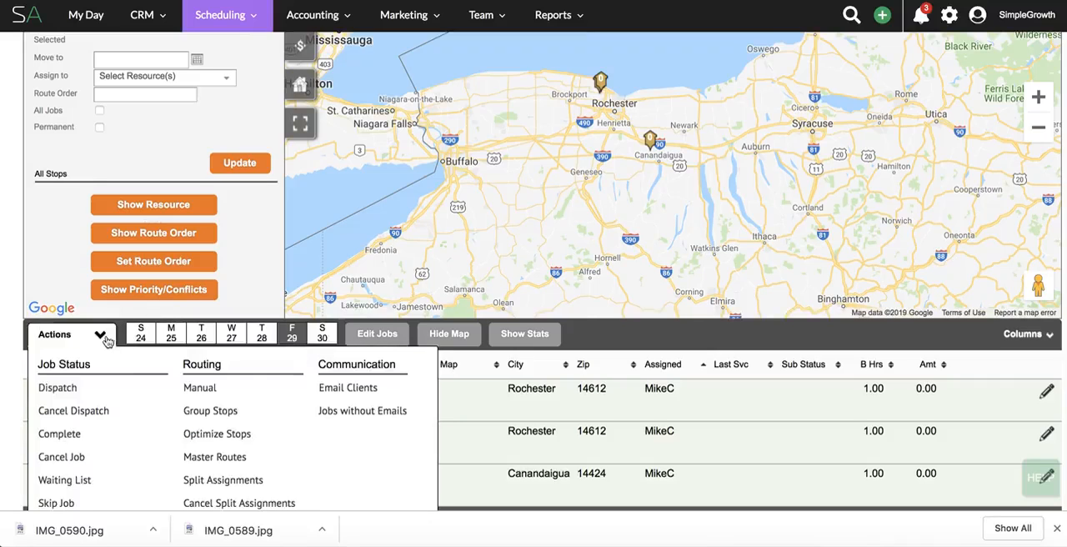
left_click(215, 433)
left_click(535, 212)
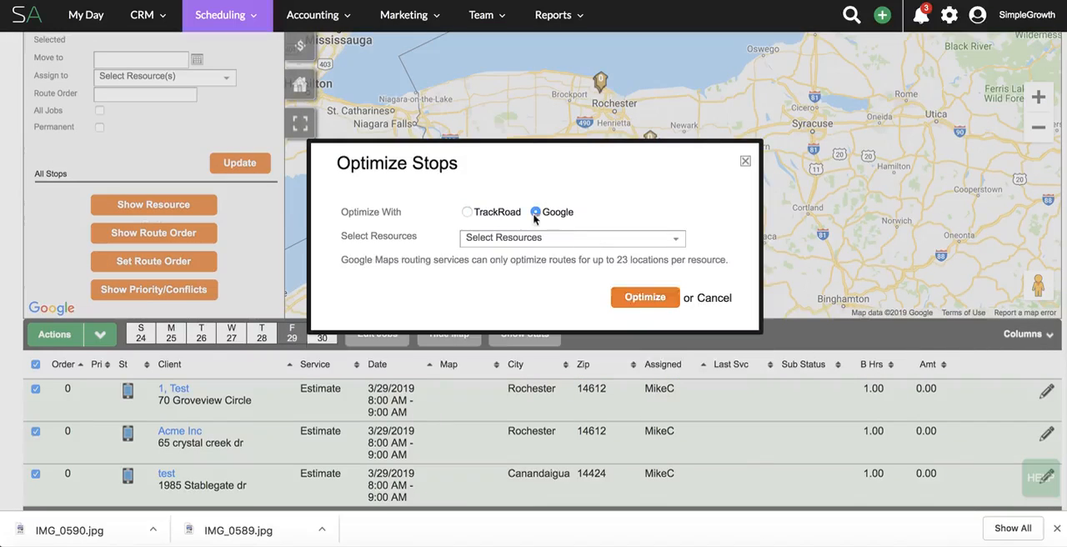
left_click(528, 239)
left_click(494, 260)
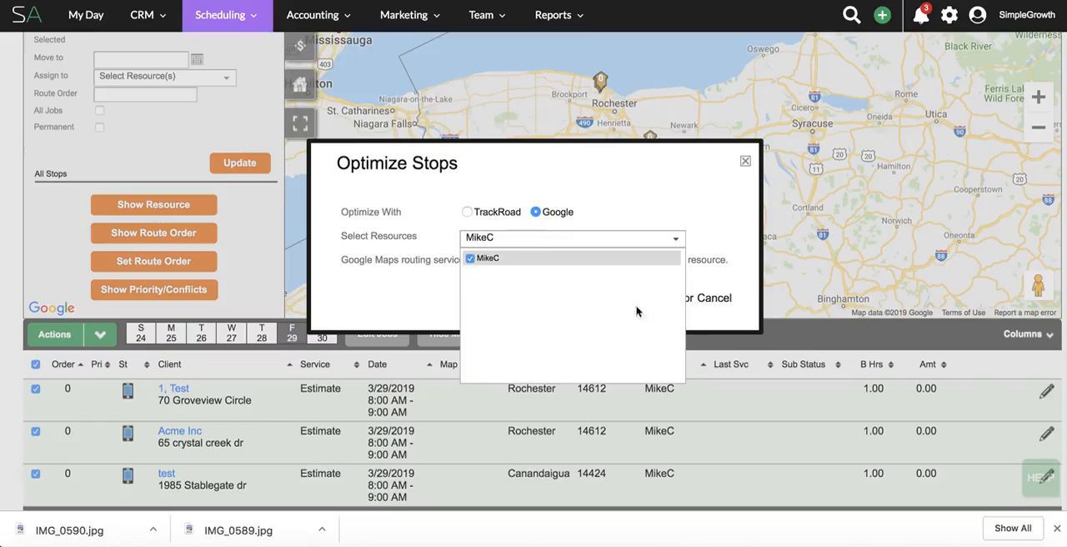
left_click(646, 298)
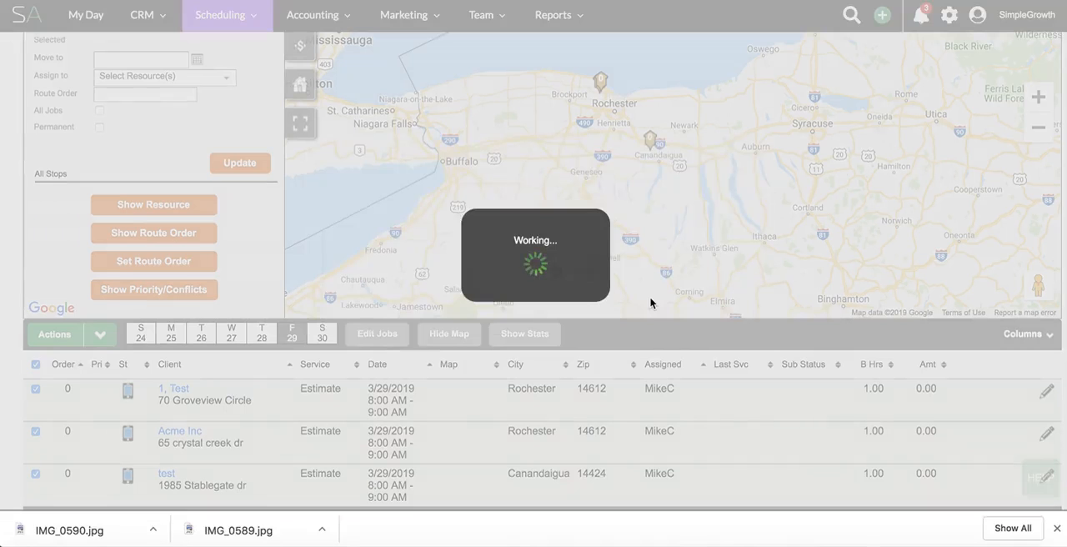
Save the optimized order for today's route only and check the stop sequence on the map and in the job list.
scroll(208, 323, "down", 2)
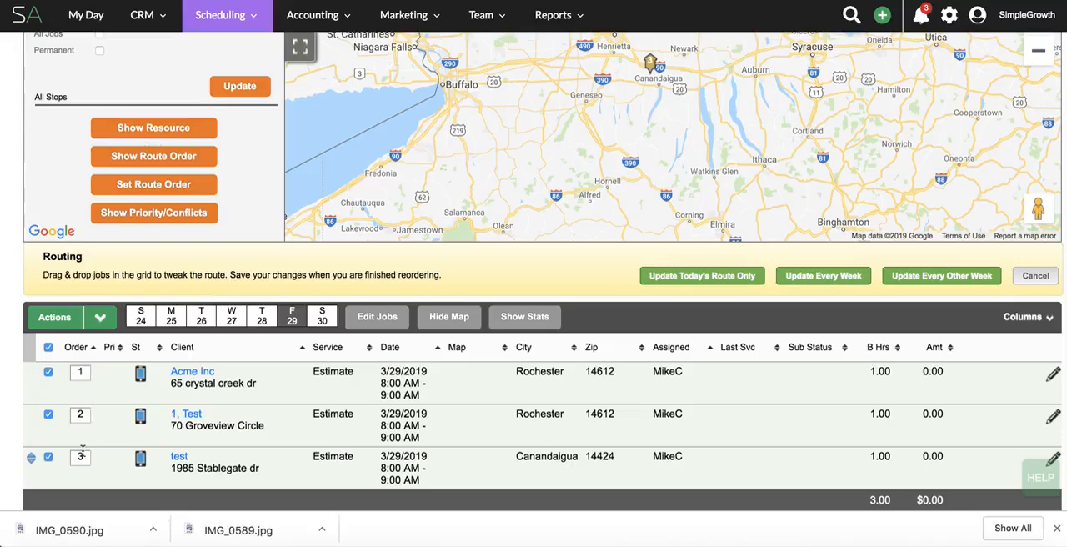
left_click(702, 276)
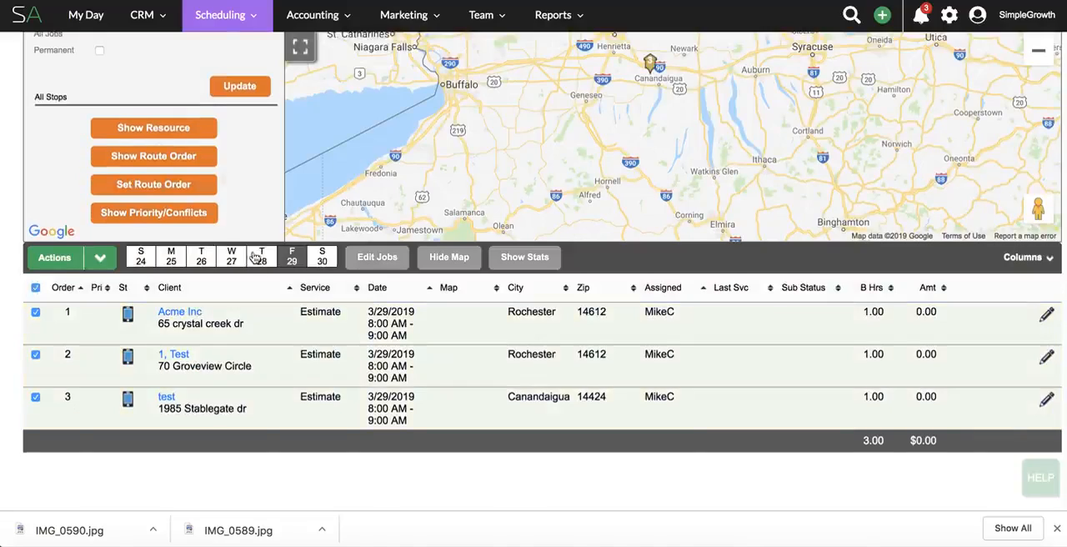
scroll(254, 256, "up", 3)
scroll(254, 257, "up", 1)
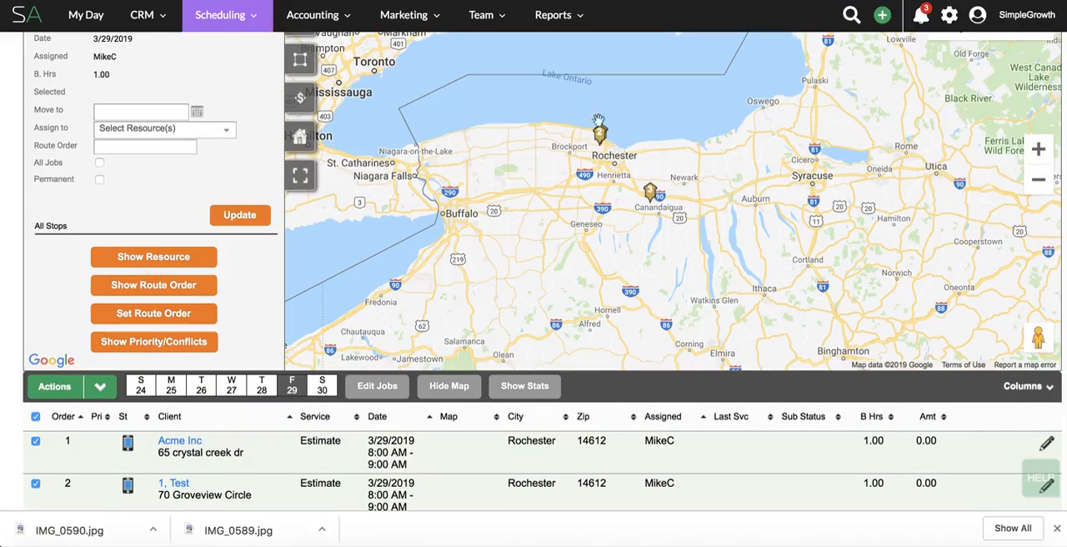
scroll(155, 448, "down", 3)
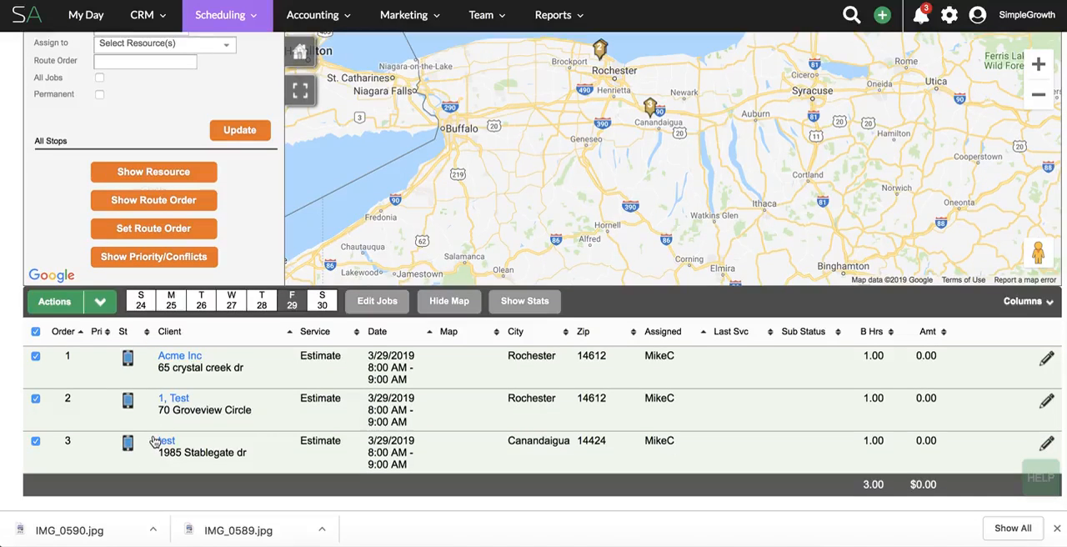
Open the printable route sheet and generate it for the assigned resource on 3/29/2019.
scroll(179, 421, "up", 5)
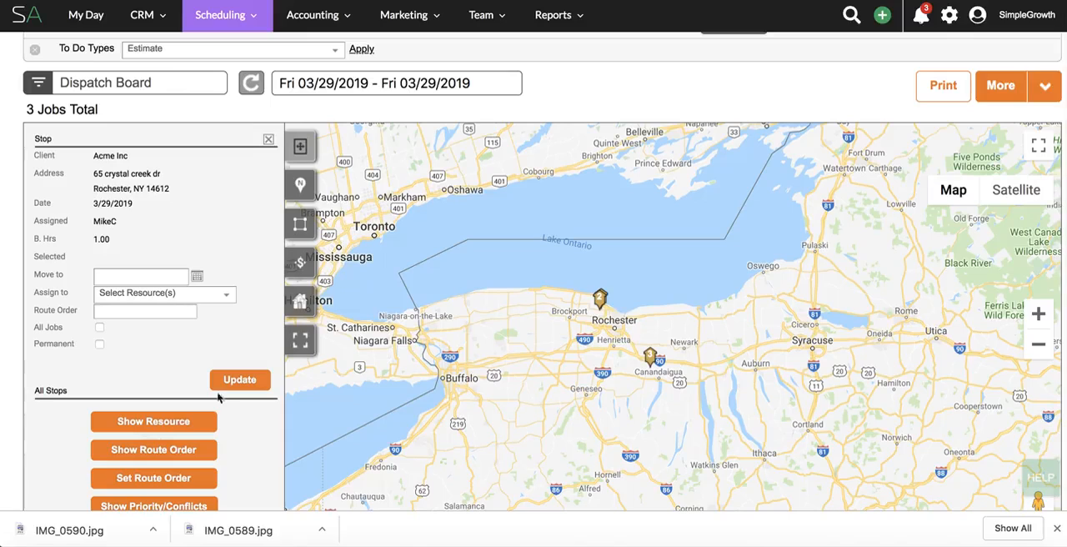
left_click(946, 89)
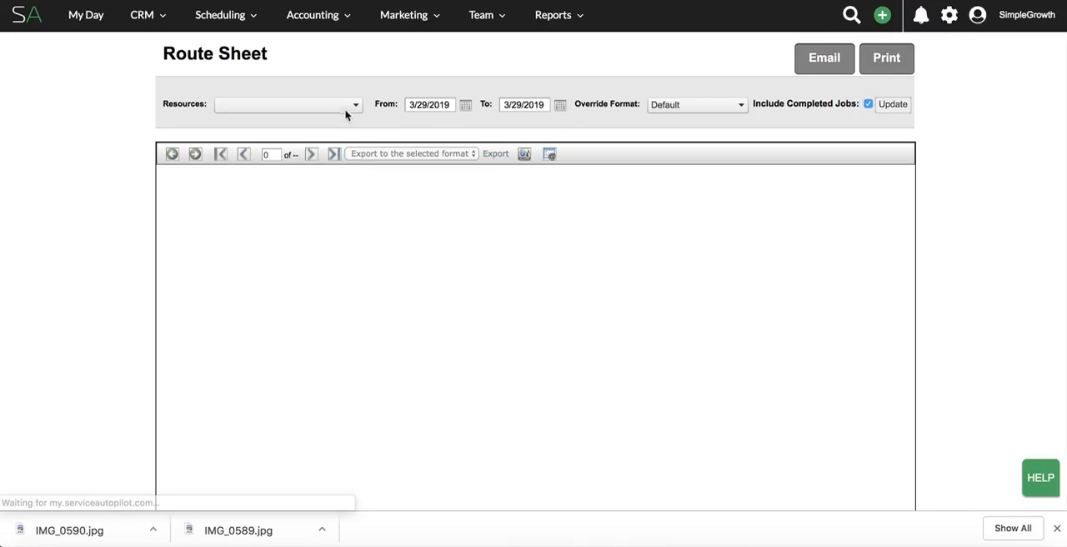
left_click(347, 109)
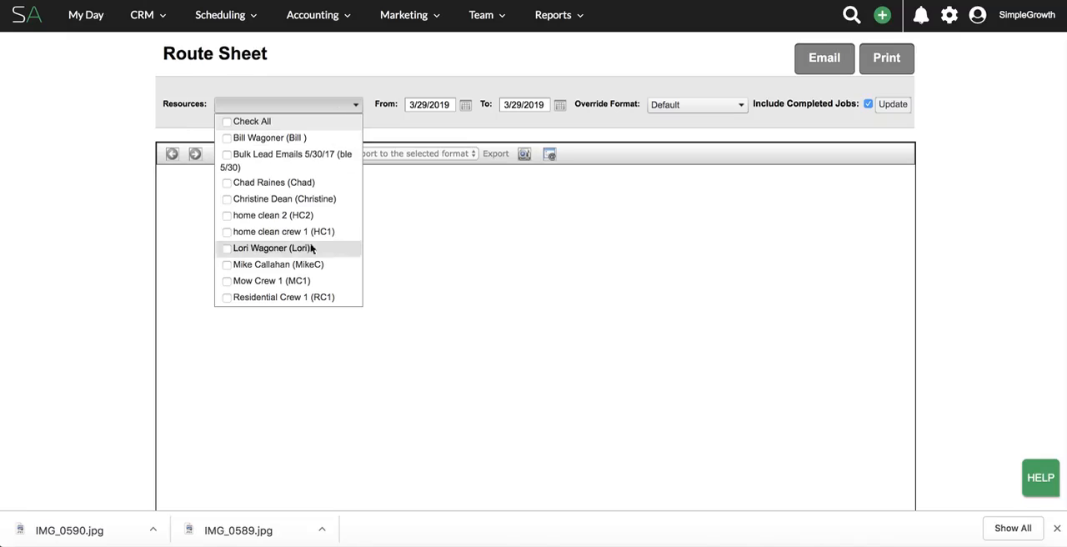
left_click(305, 264)
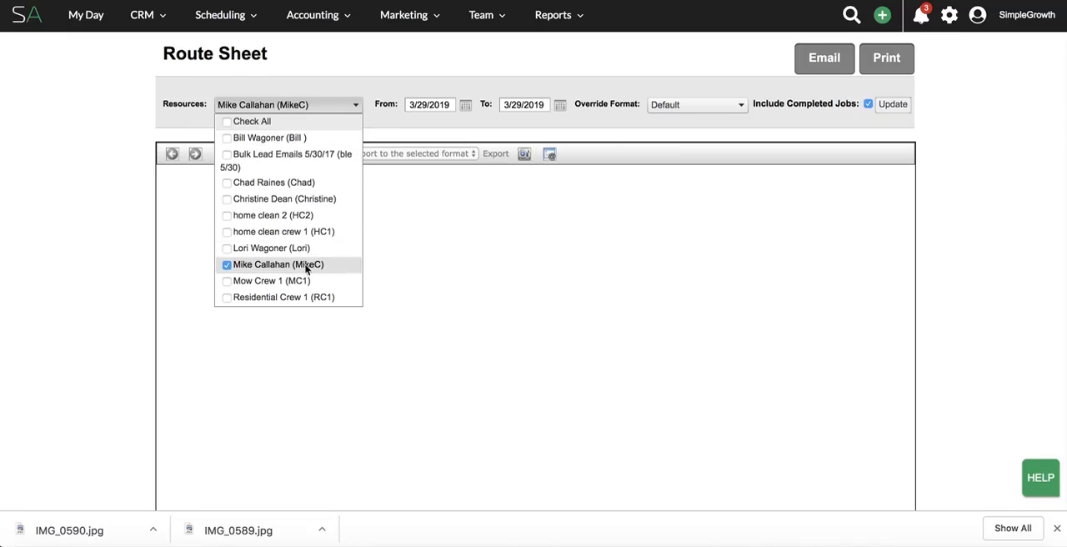
left_click(492, 128)
left_click(903, 110)
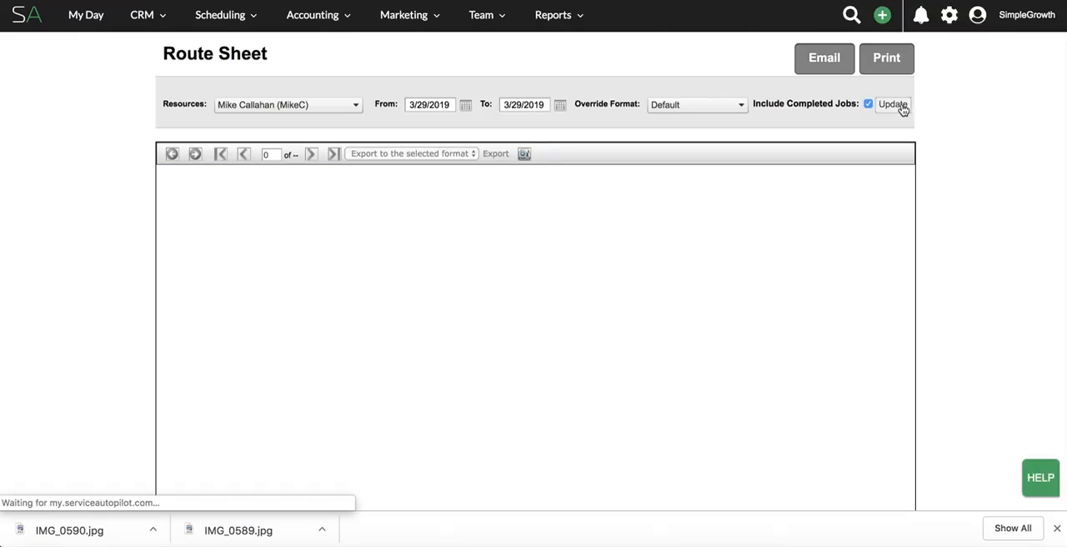
Read through the route sheet's estimate stops, highlighting the notes of the Acme Inc job.
scroll(866, 170, "down", 5)
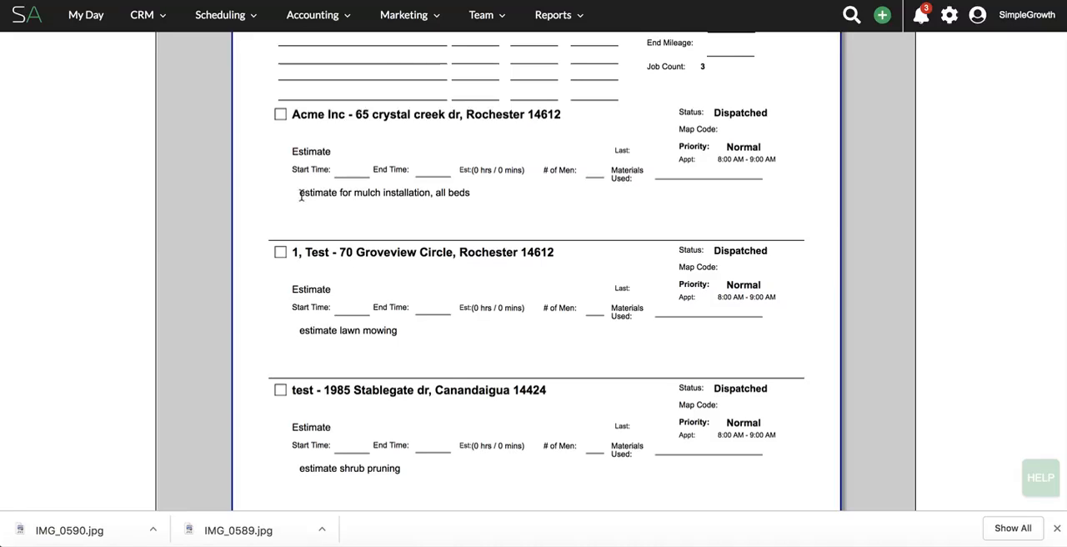
triple_click(465, 200)
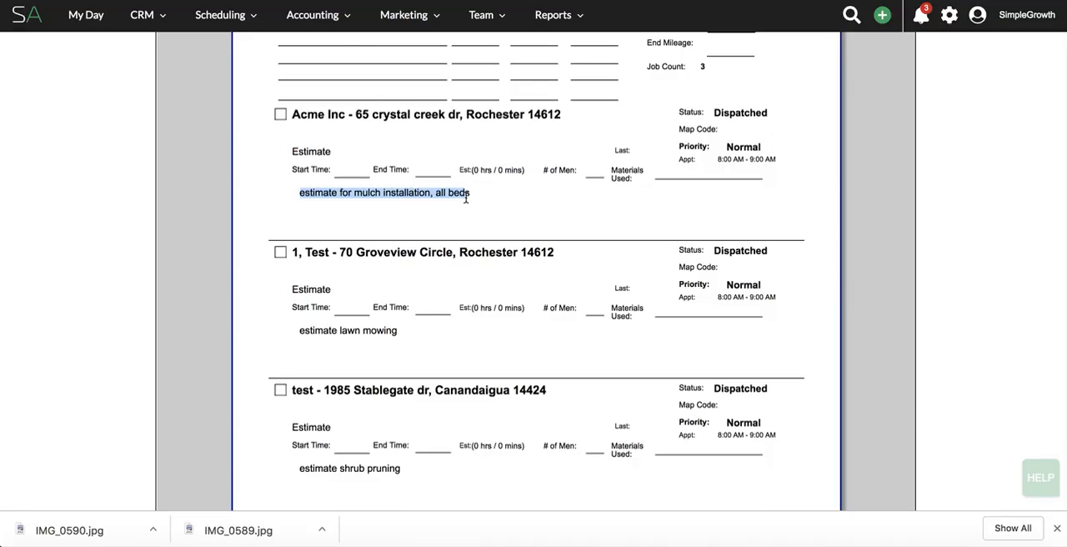
scroll(502, 232, "down", 1)
scroll(501, 230, "down", 1)
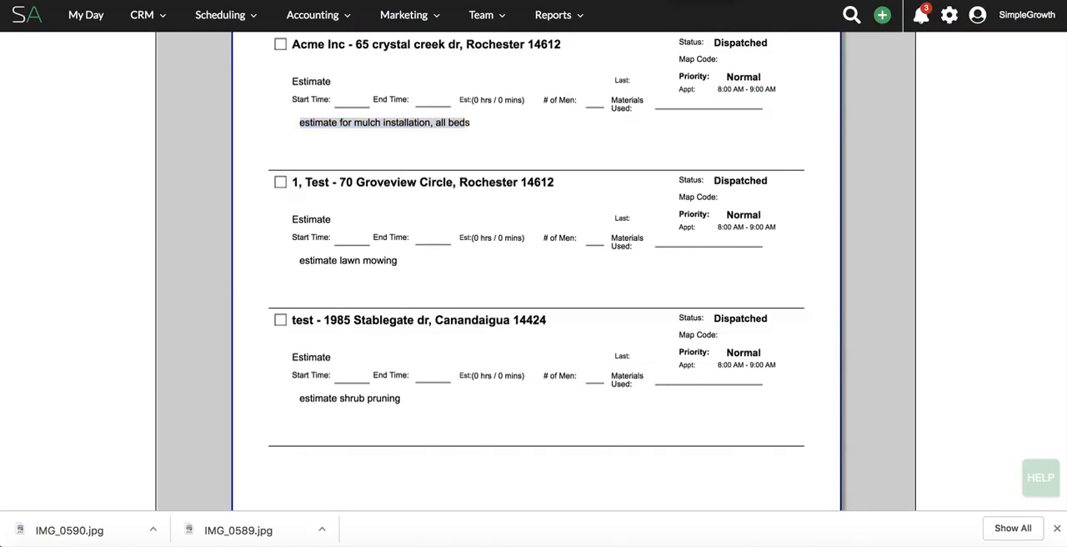
Go to the CRM to-do list and open the "estimate shrub pruning" estimate to-do for the test client.
scroll(183, 162, "up", 5)
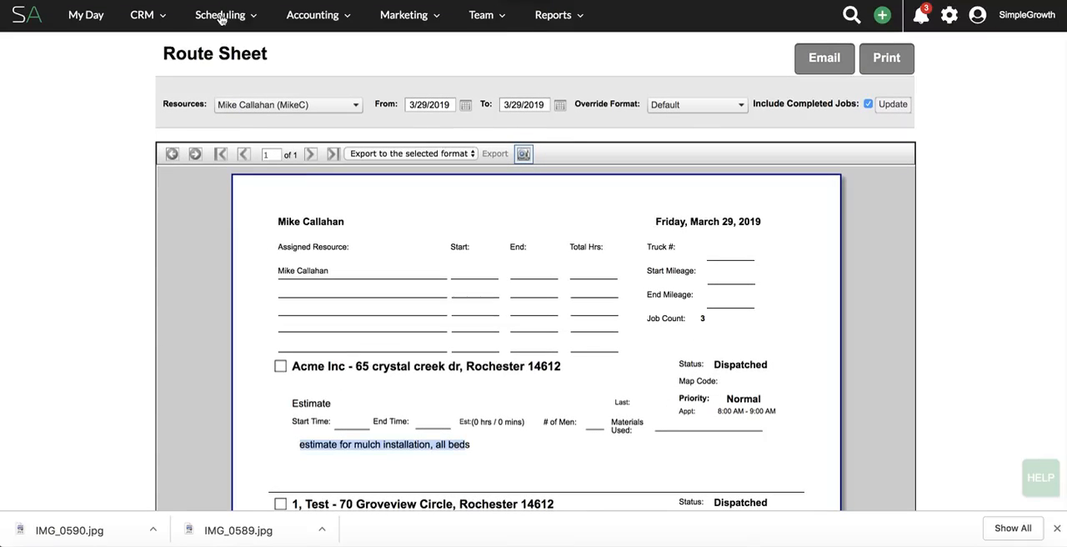
mouse_move(155, 25)
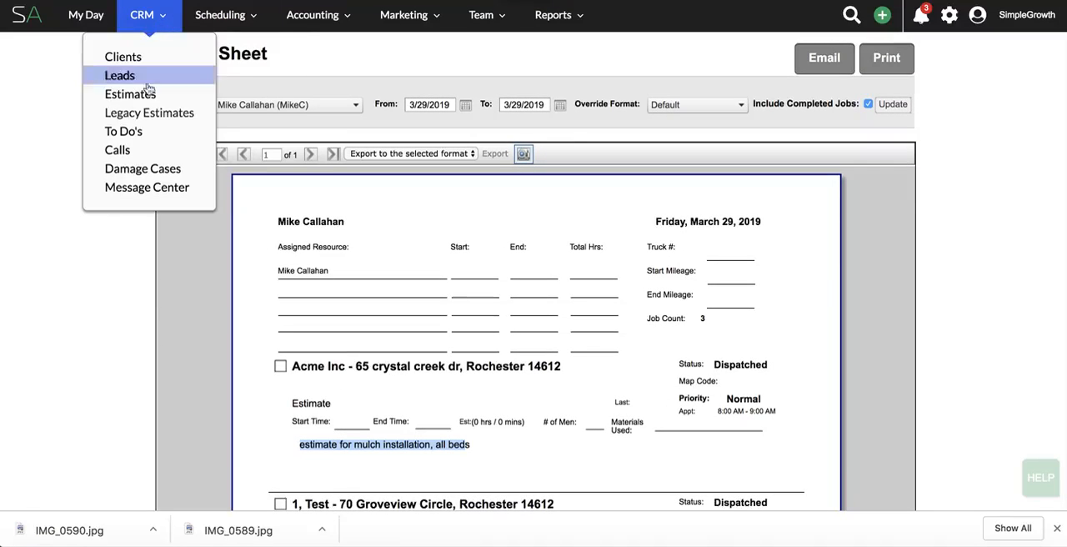
left_click(129, 140)
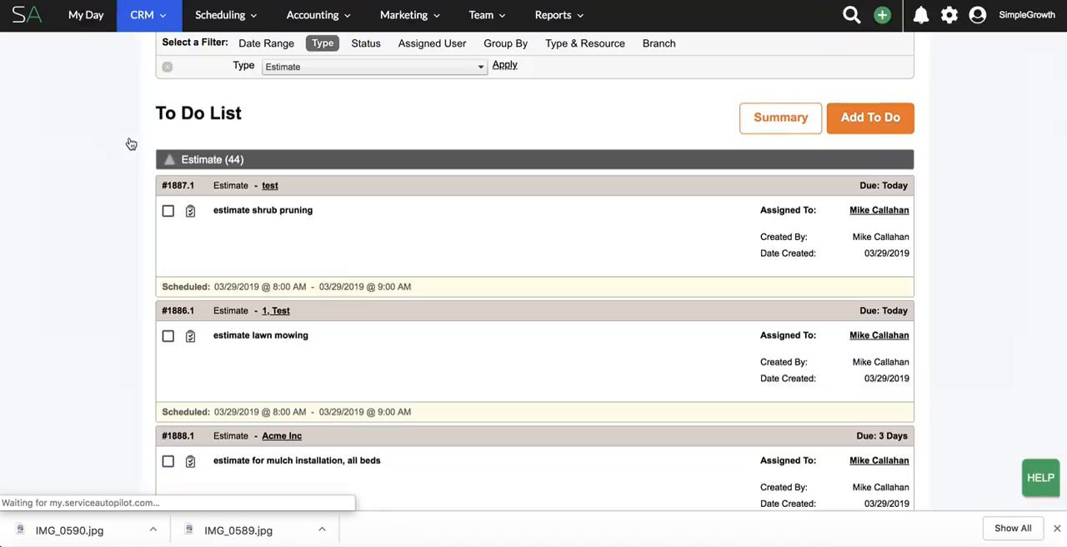
left_click(306, 211)
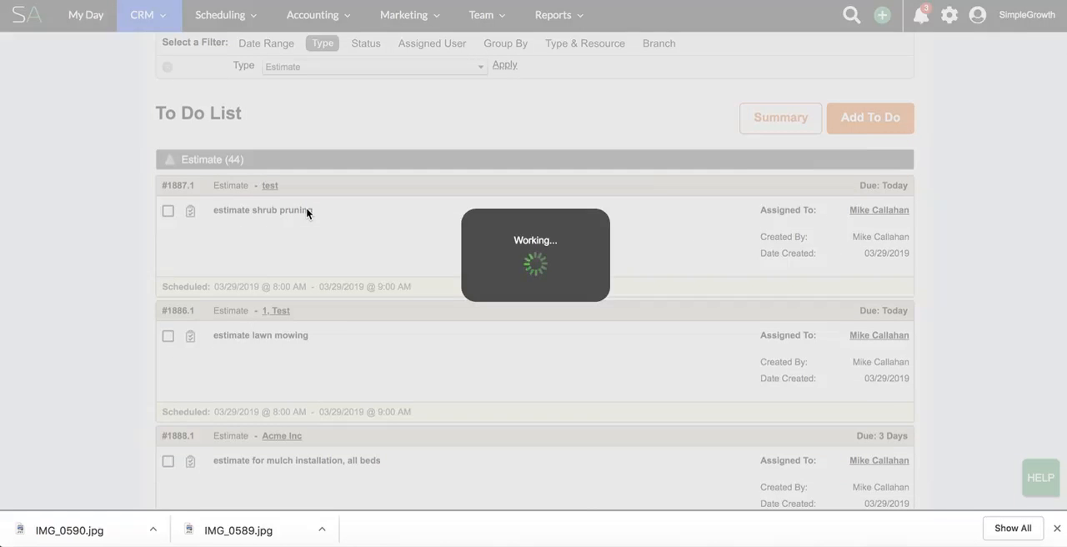
scroll(524, 365, "down", 3)
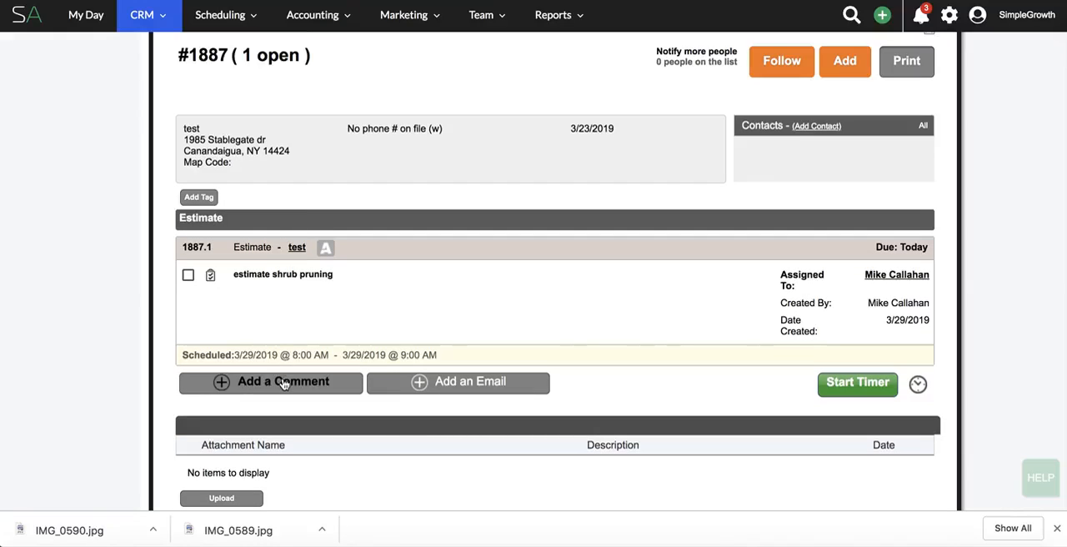
Save the comment "emailed estimate to client and talked in person. Not ready ready to buy shopping for estimates, now in 20 DTC." on the to-do.
left_click(283, 382)
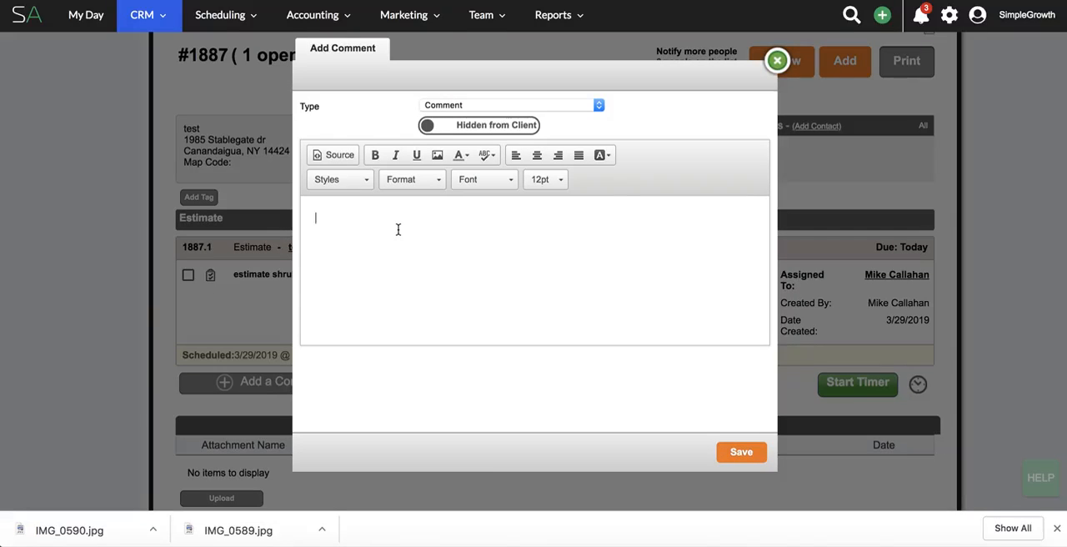
type("emailed estimate to client and talked in person")
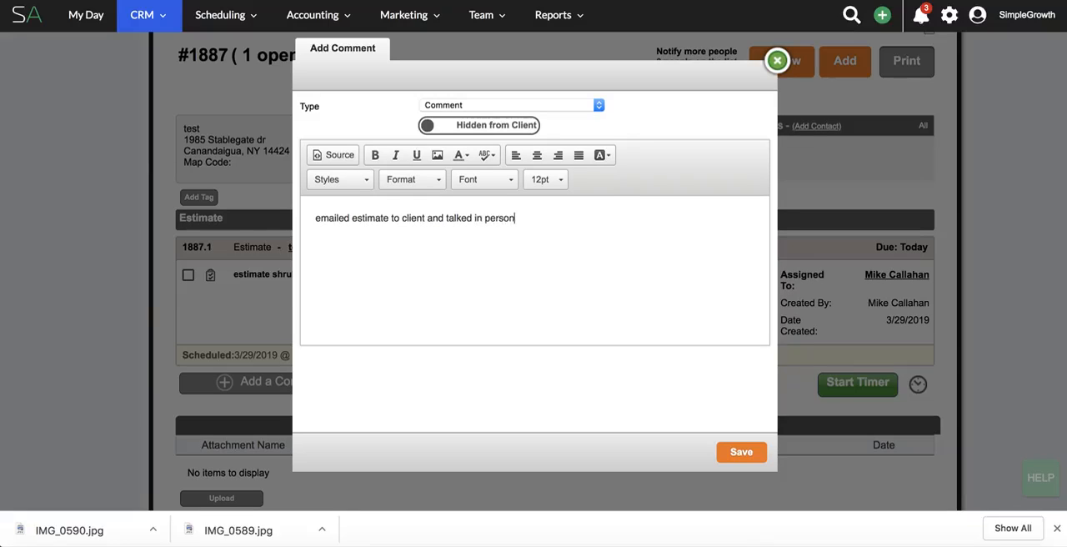
type(". Not ready ready to buy")
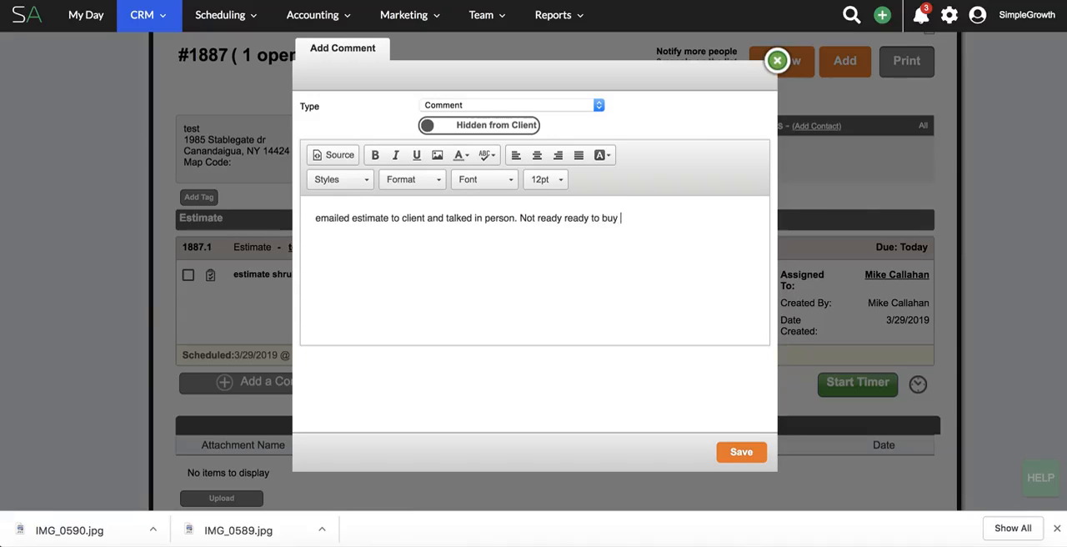
type(" shopping for estimates, now in 20 DTC")
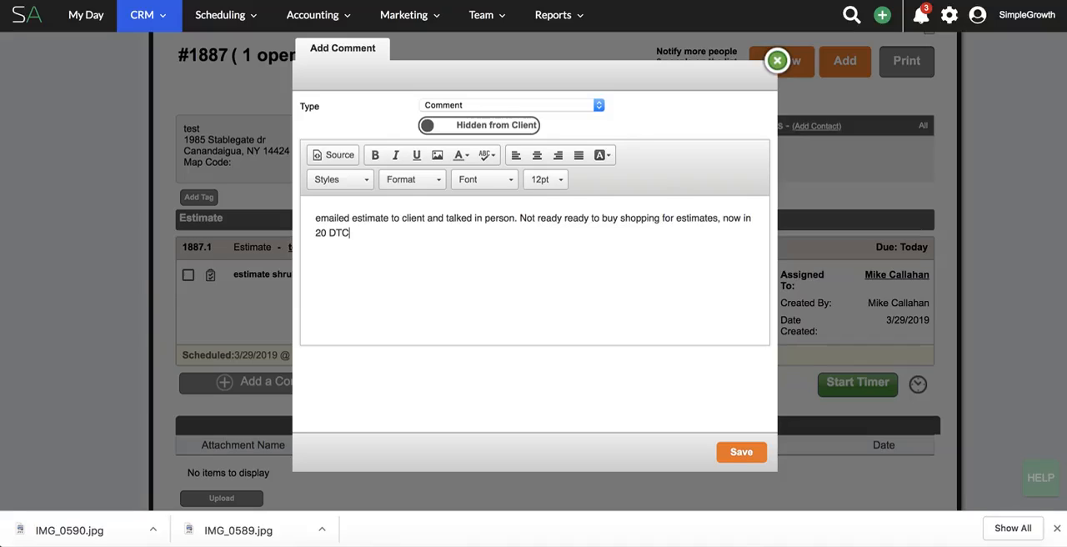
type(".")
left_click(739, 457)
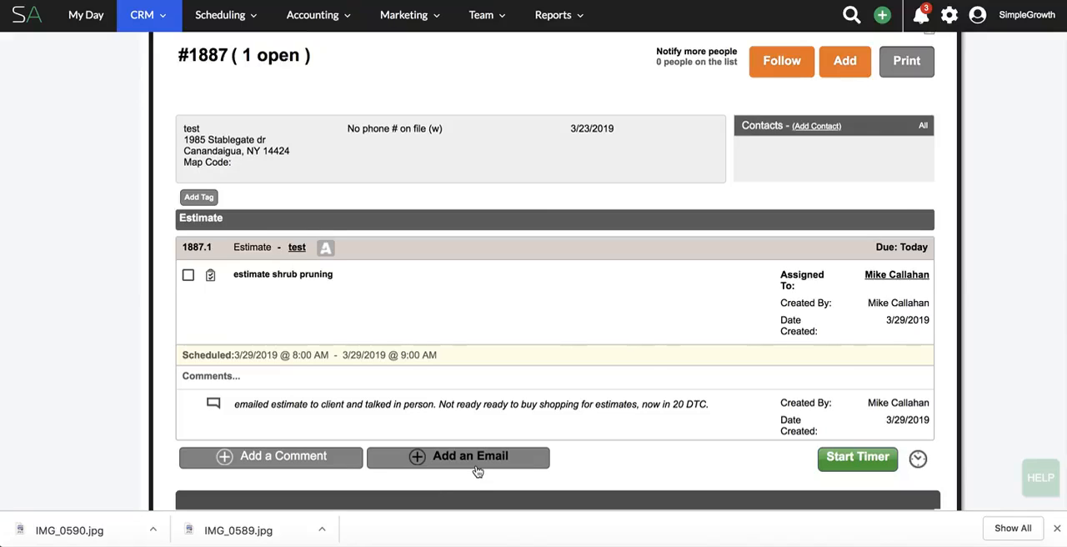
Mark the "estimate shrub pruning" to-do as complete and confirm the completion.
left_click(188, 275)
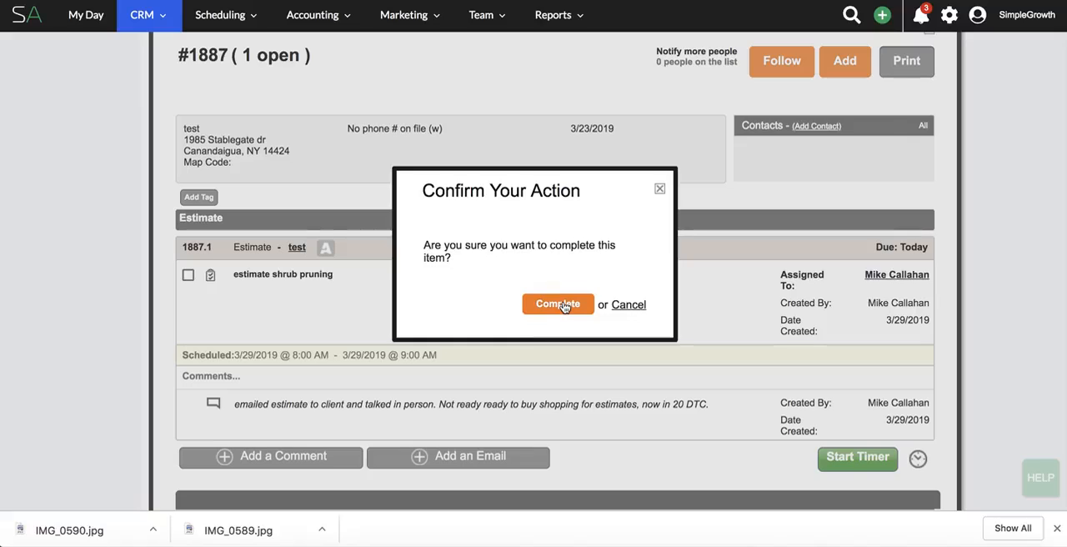
left_click(557, 304)
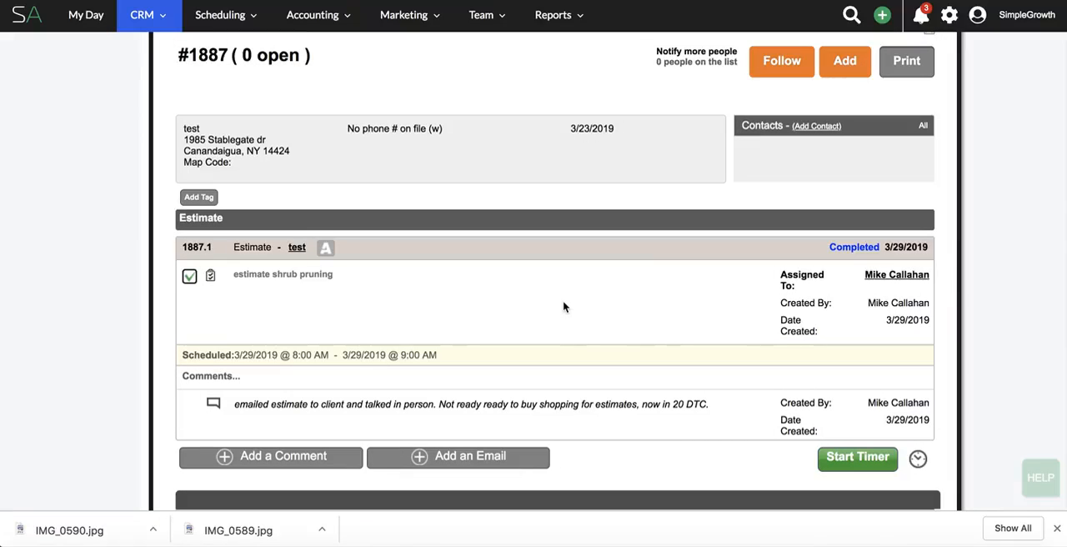